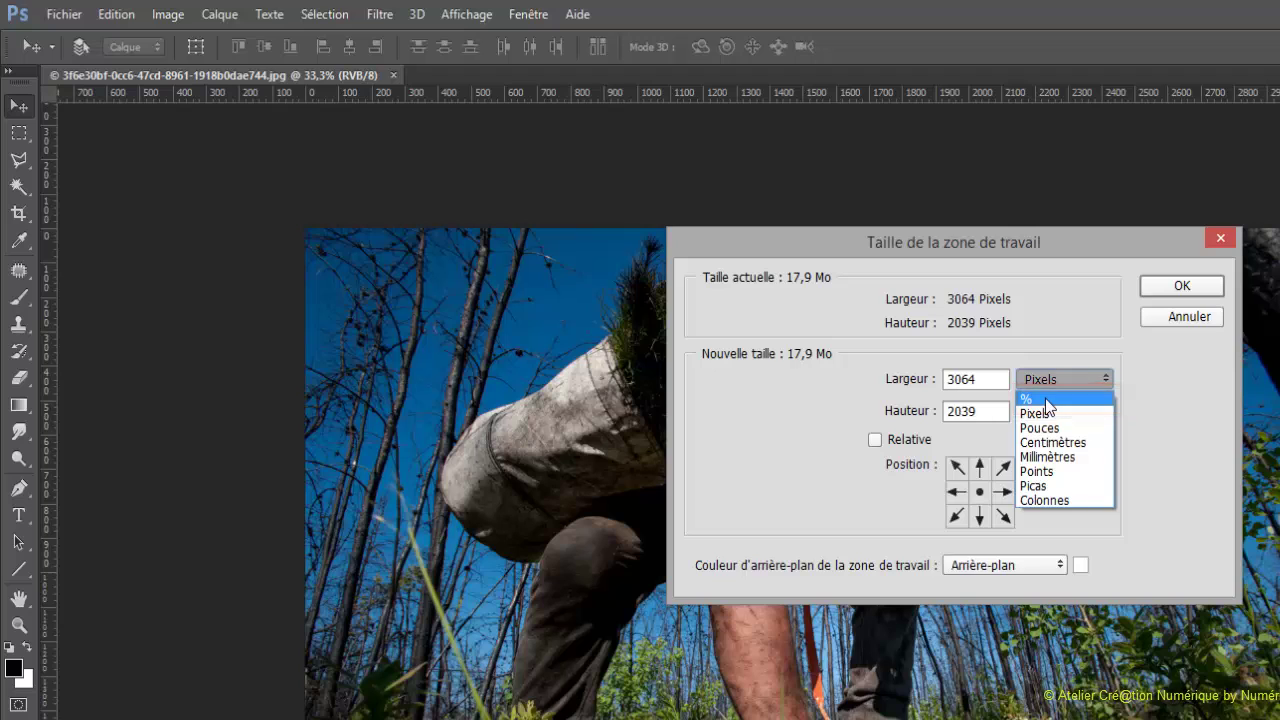
Resize the canvas in percent to 100 % width and 150 % height, anchored at the top centre
left_click(1046, 400)
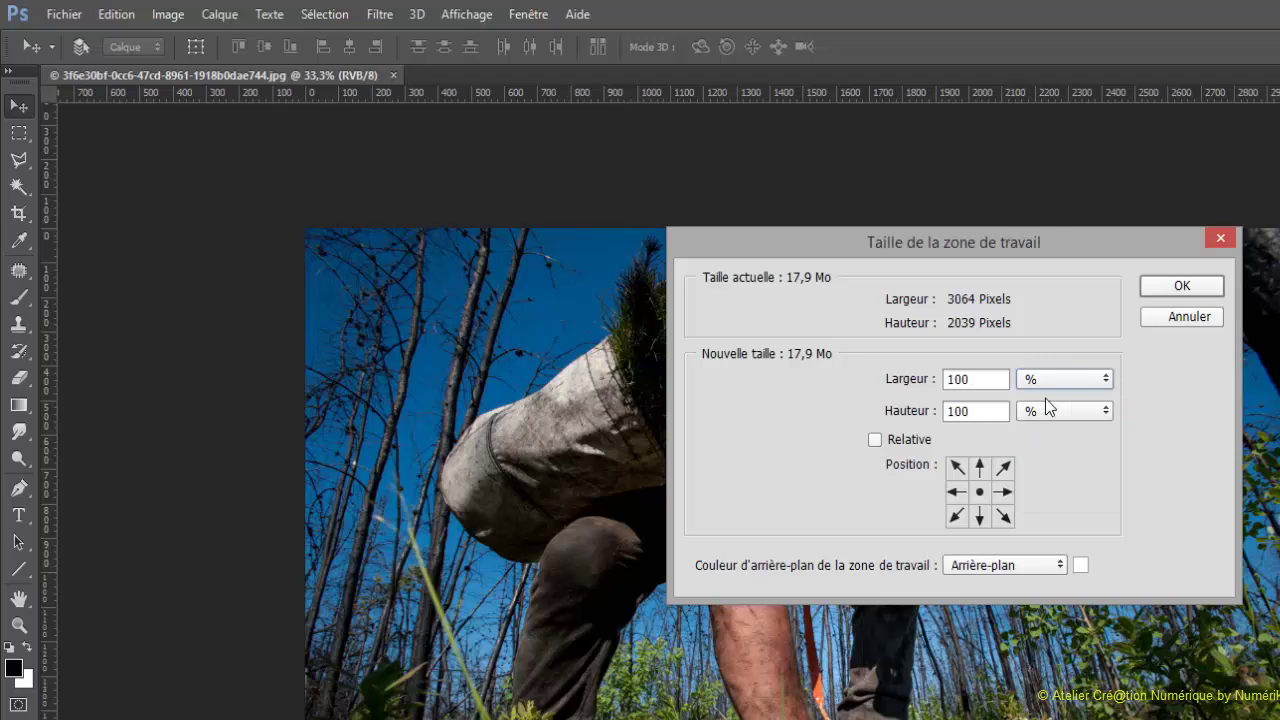
double_click(990, 410)
type("150")
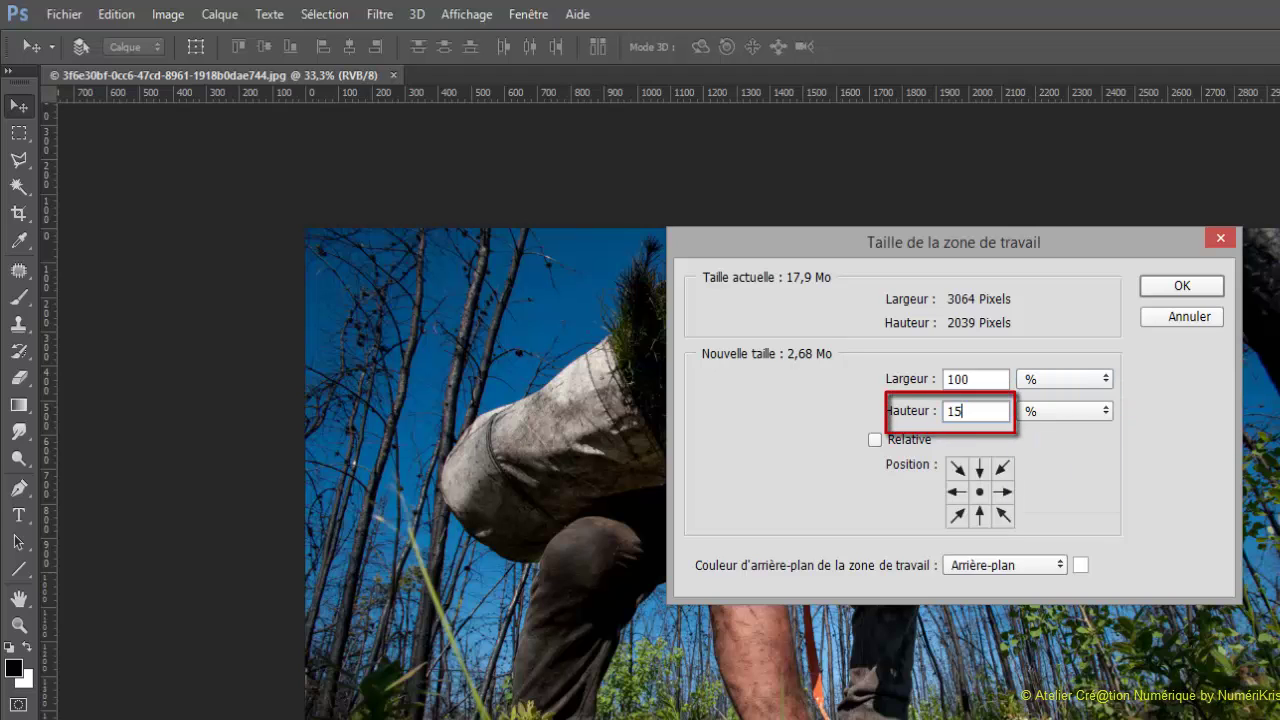
left_click(980, 467)
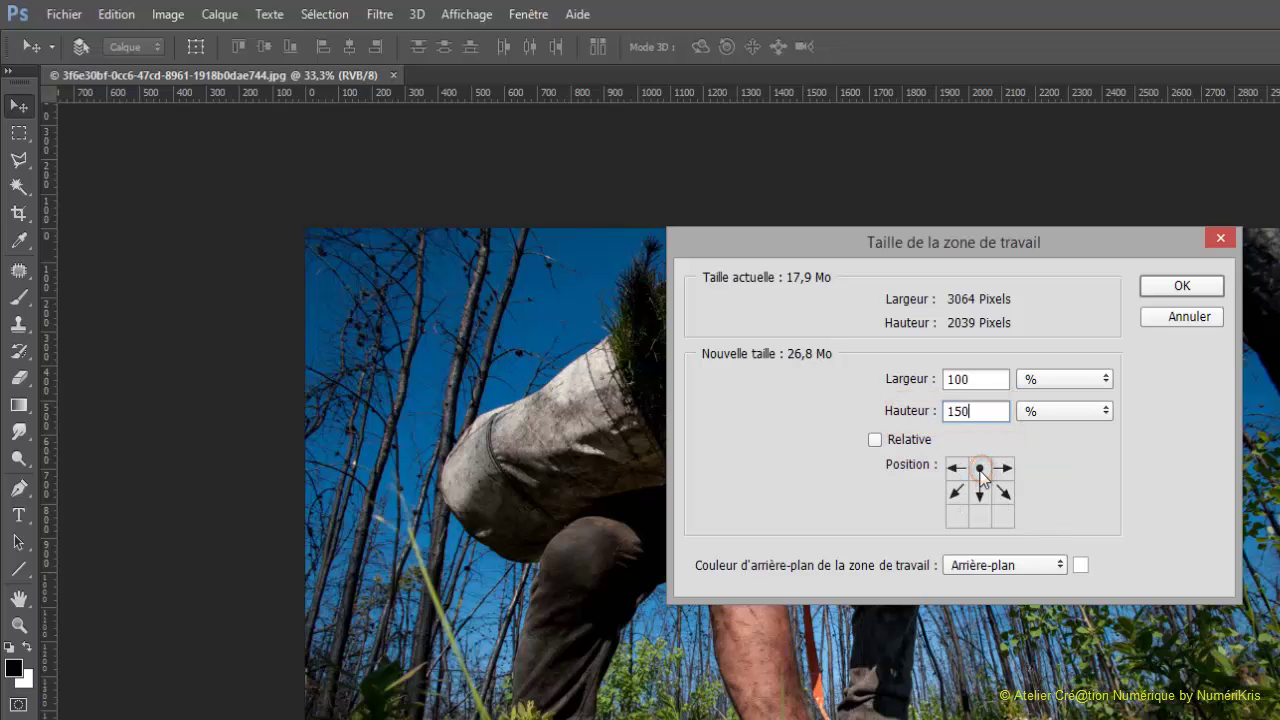
left_click(1150, 288)
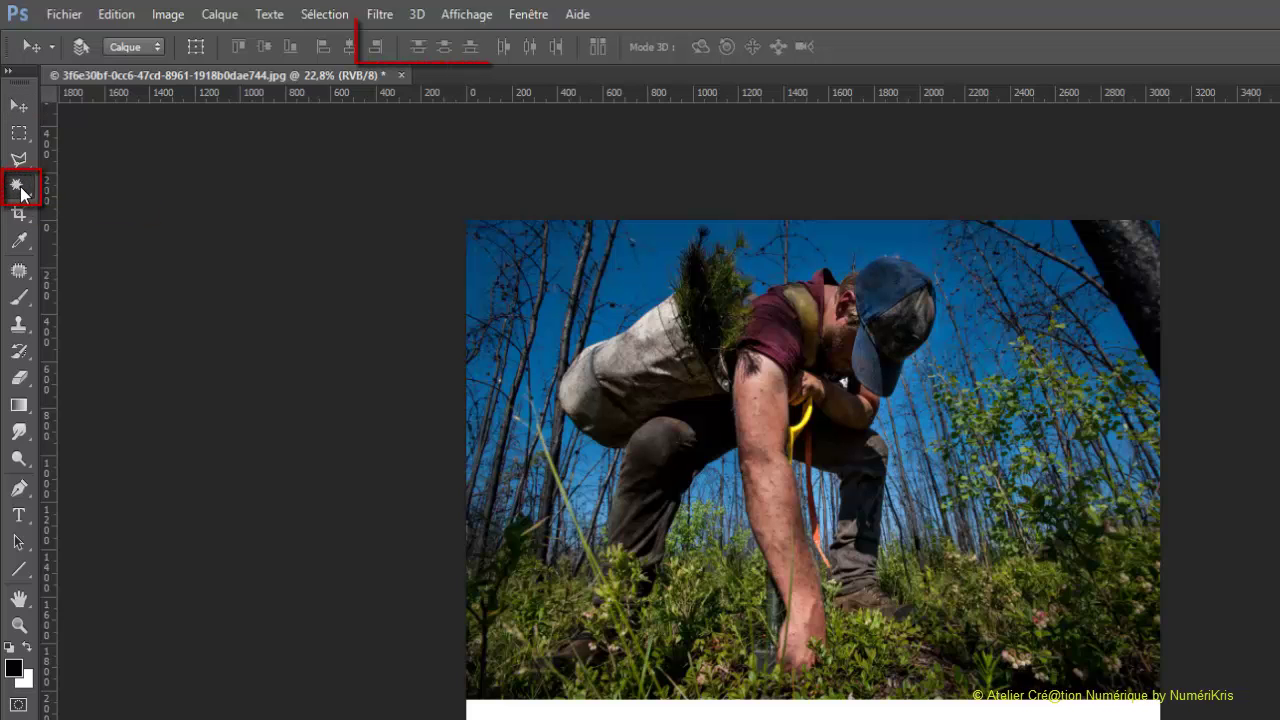
Select the white strip with the Magic Wand at tolerance 5, invert the selection, and copy the photo onto two new layers
left_click(20, 187)
left_click(436, 47)
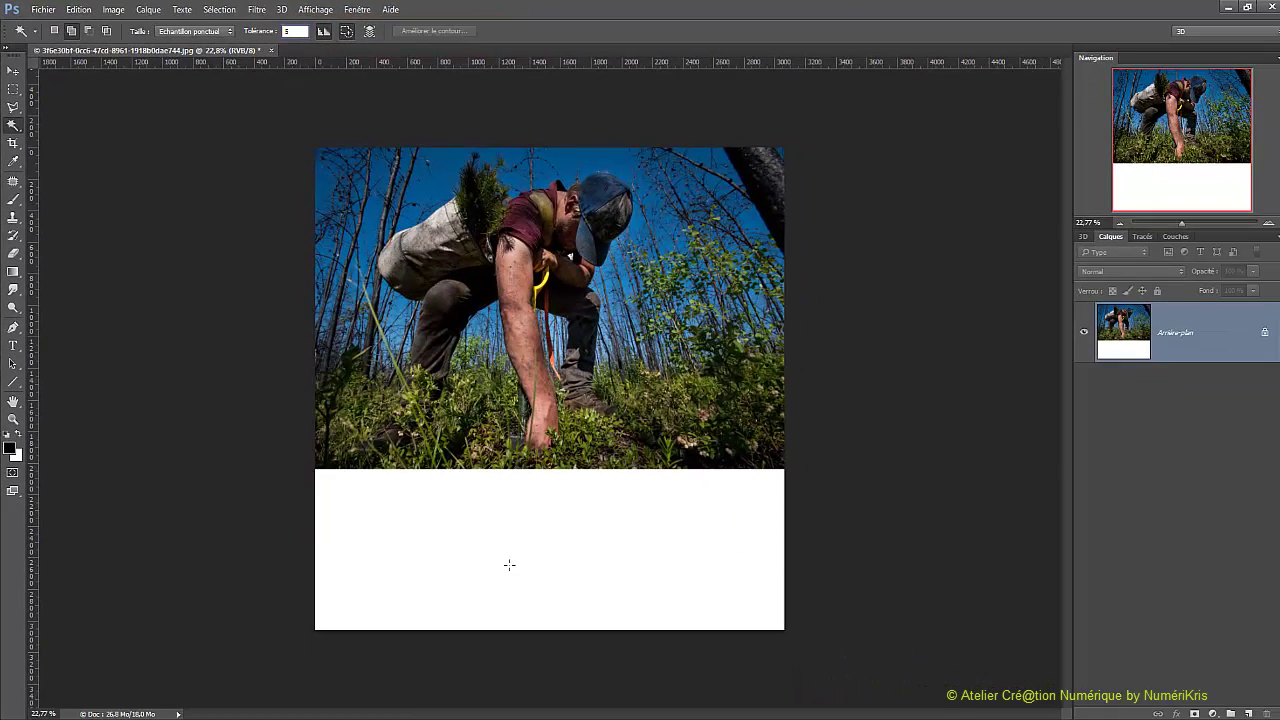
left_click(509, 565)
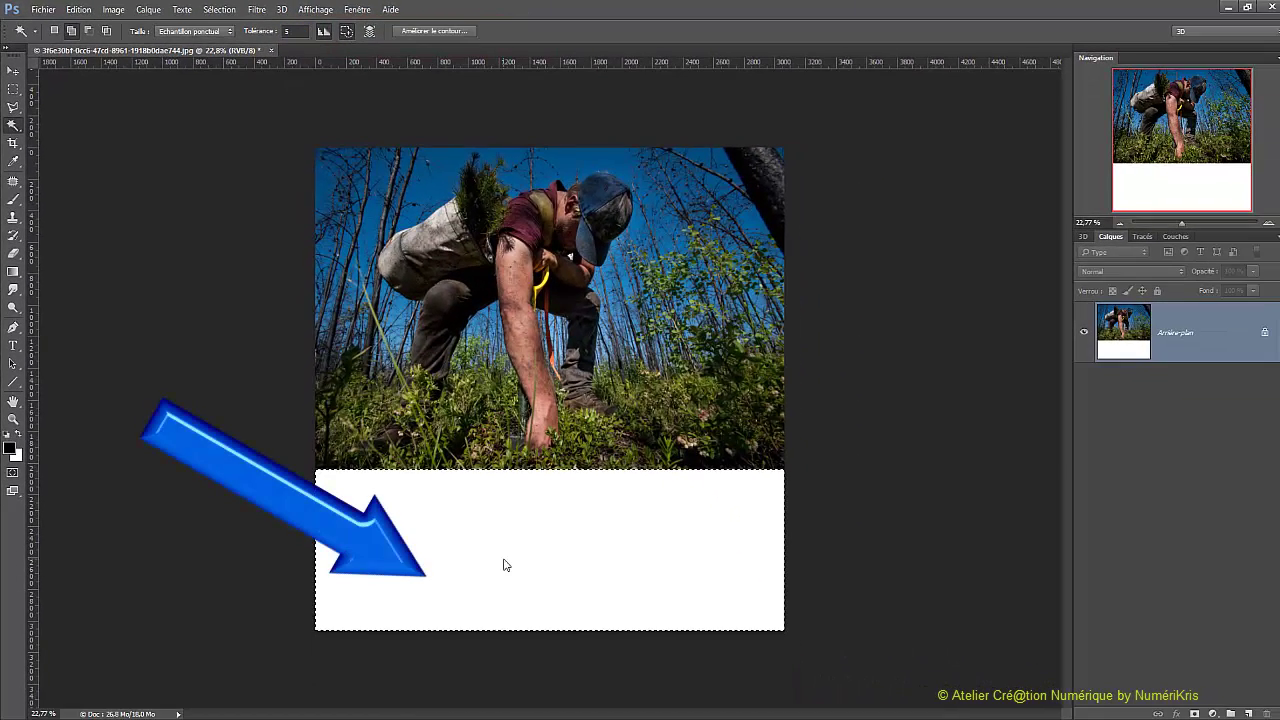
key("ctrl+shift+i")
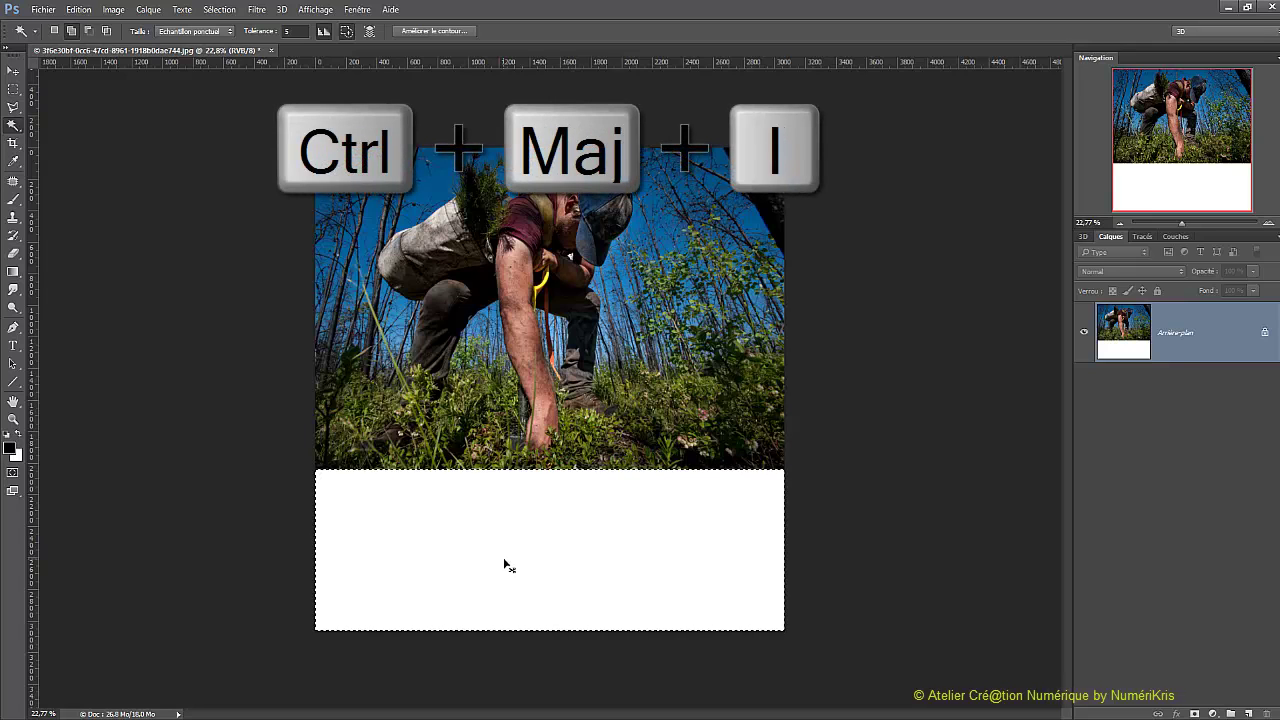
key("ctrl+shift+i")
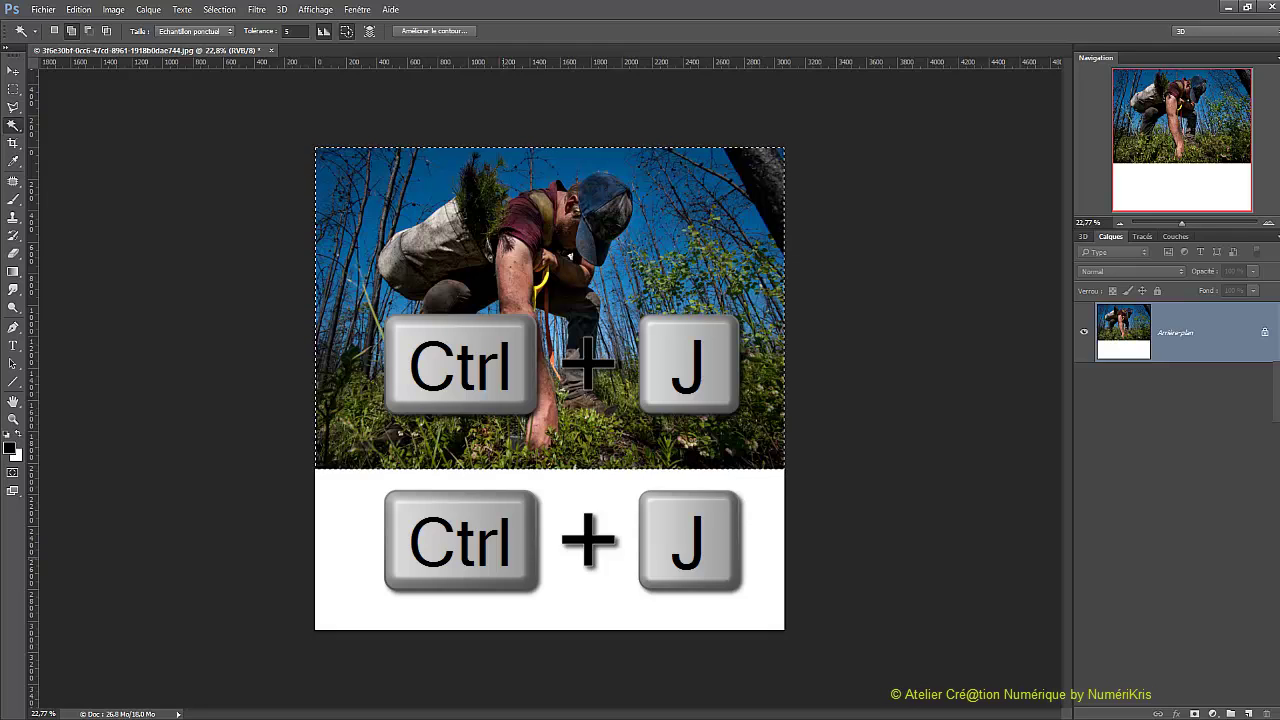
key("ctrl+j")
key("ctrl+j")
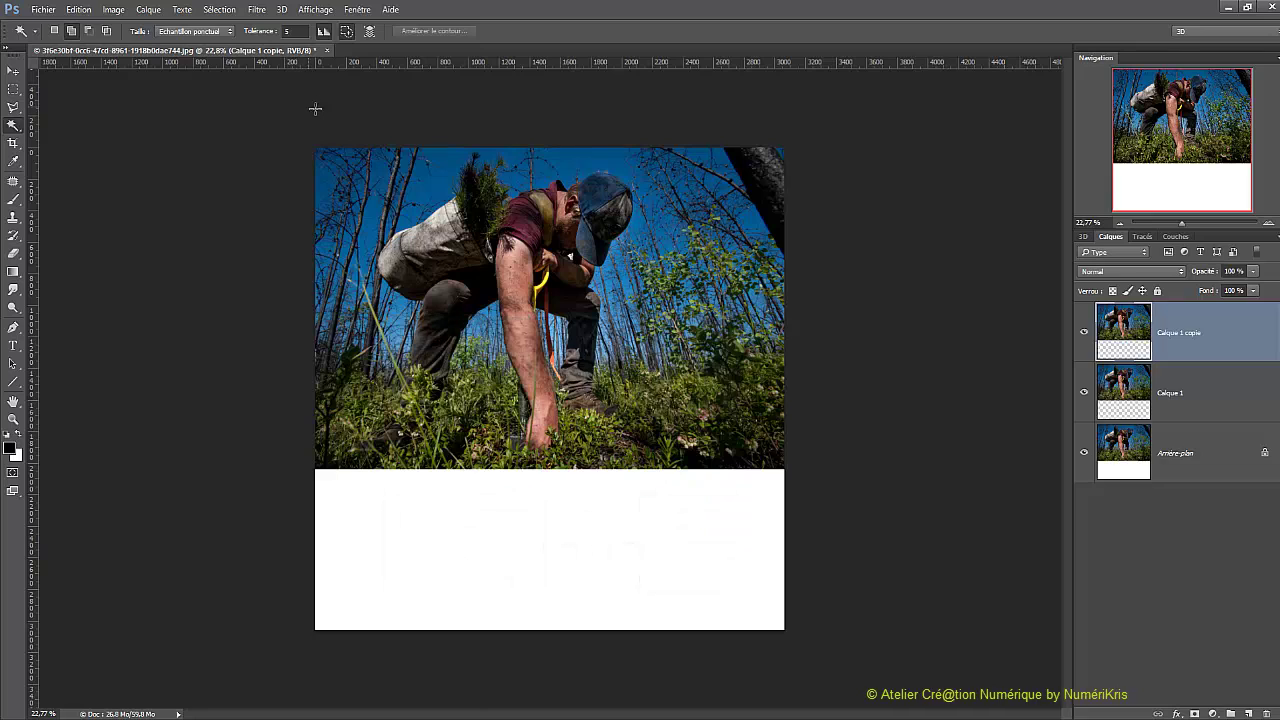
Flip the upper photo copy downward with Free Transform so it fills the white strip as a mirrored reflection
left_click(318, 12)
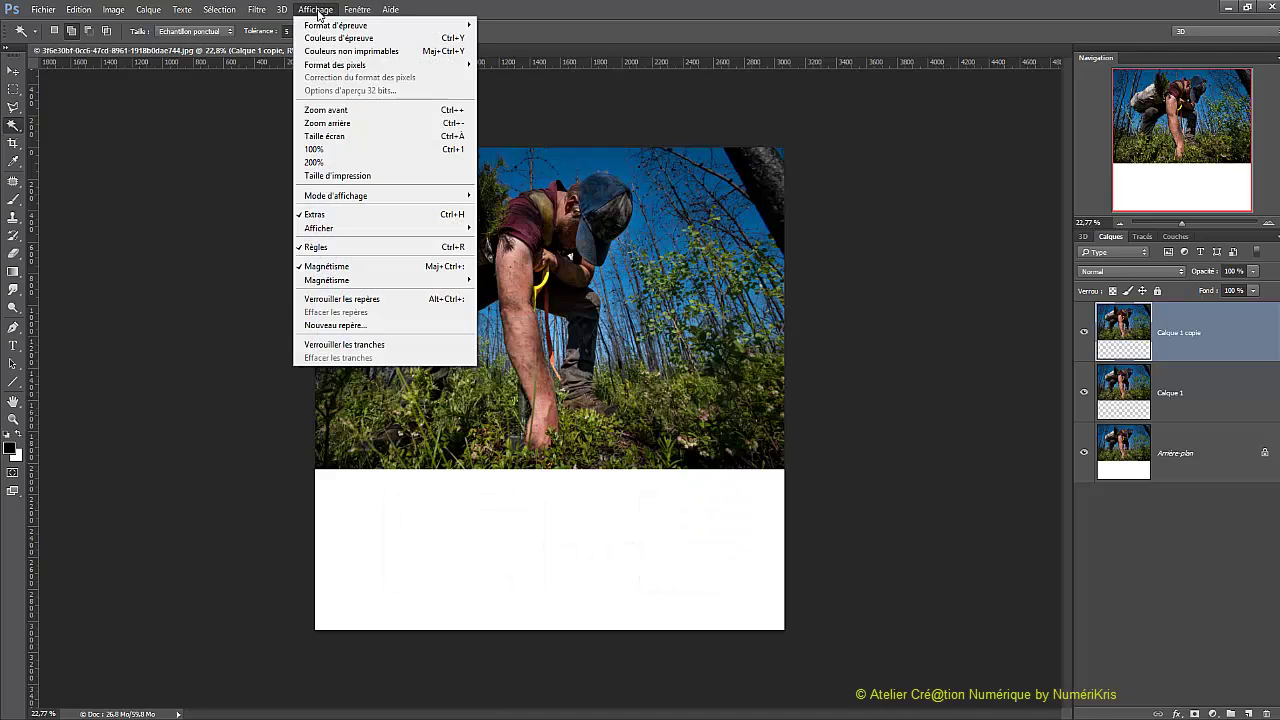
left_click(315, 267)
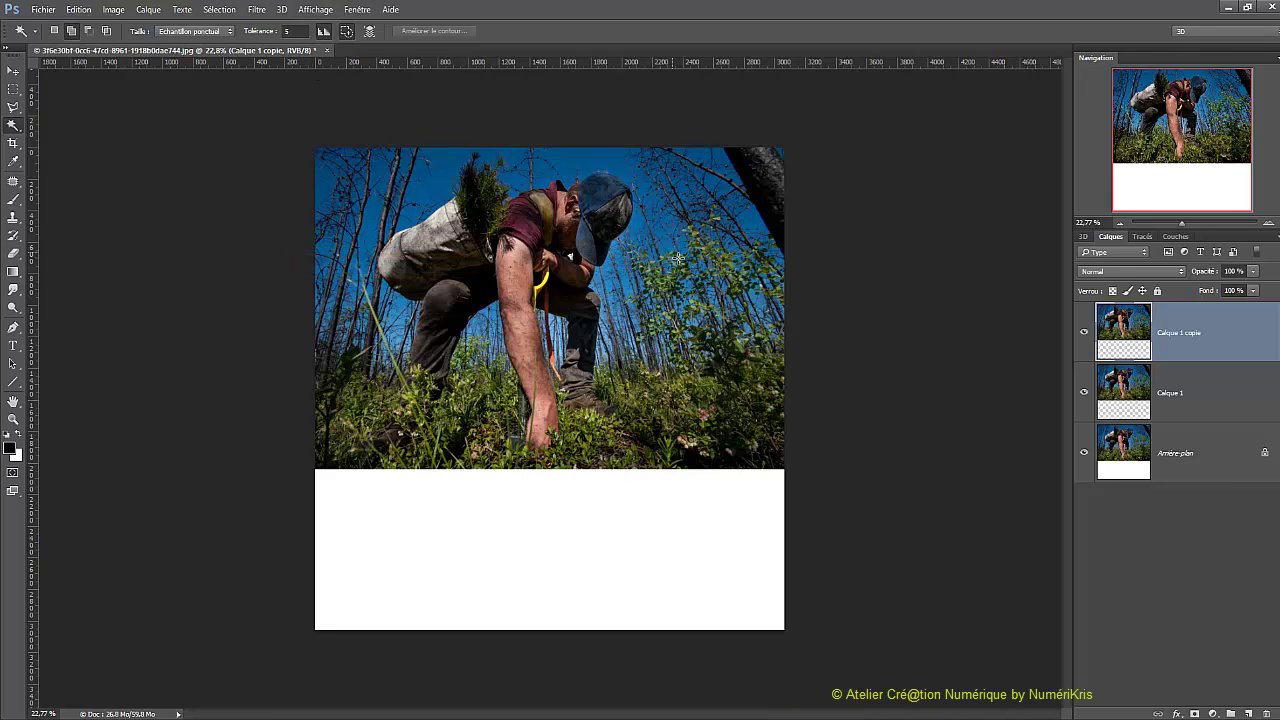
key("ctrl+t")
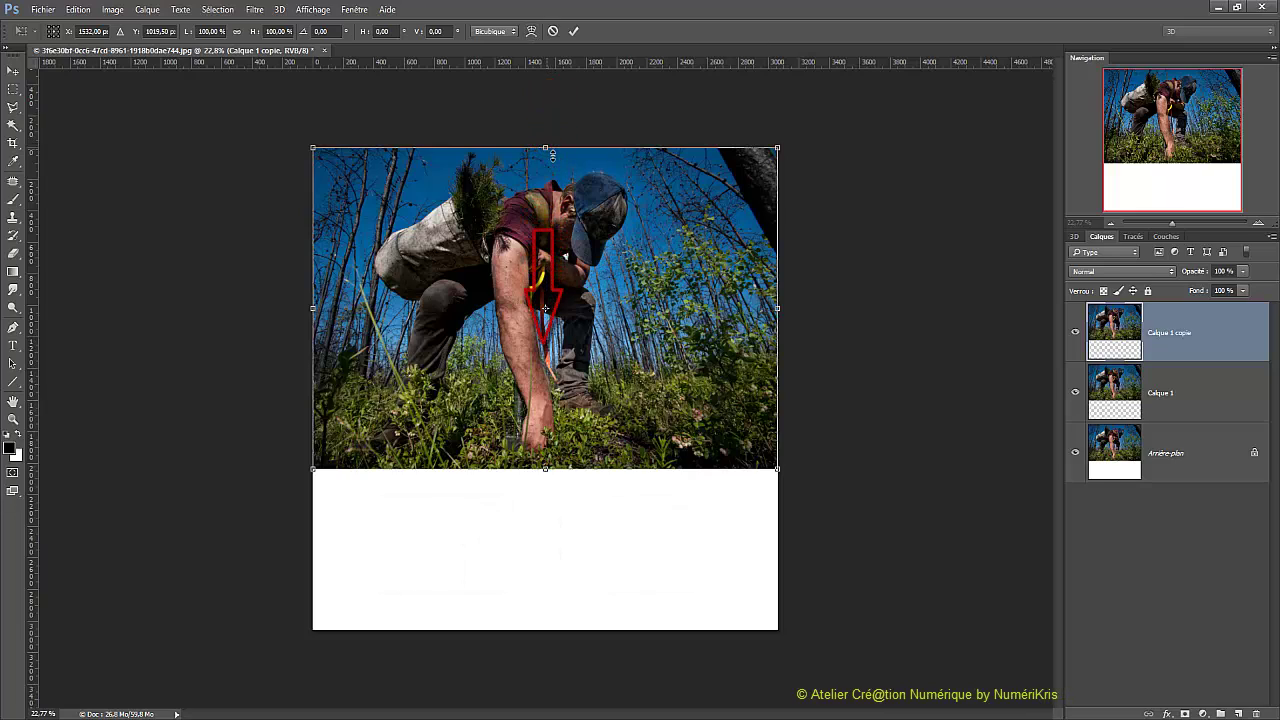
left_click_drag(552, 155, 565, 636)
key("Return")
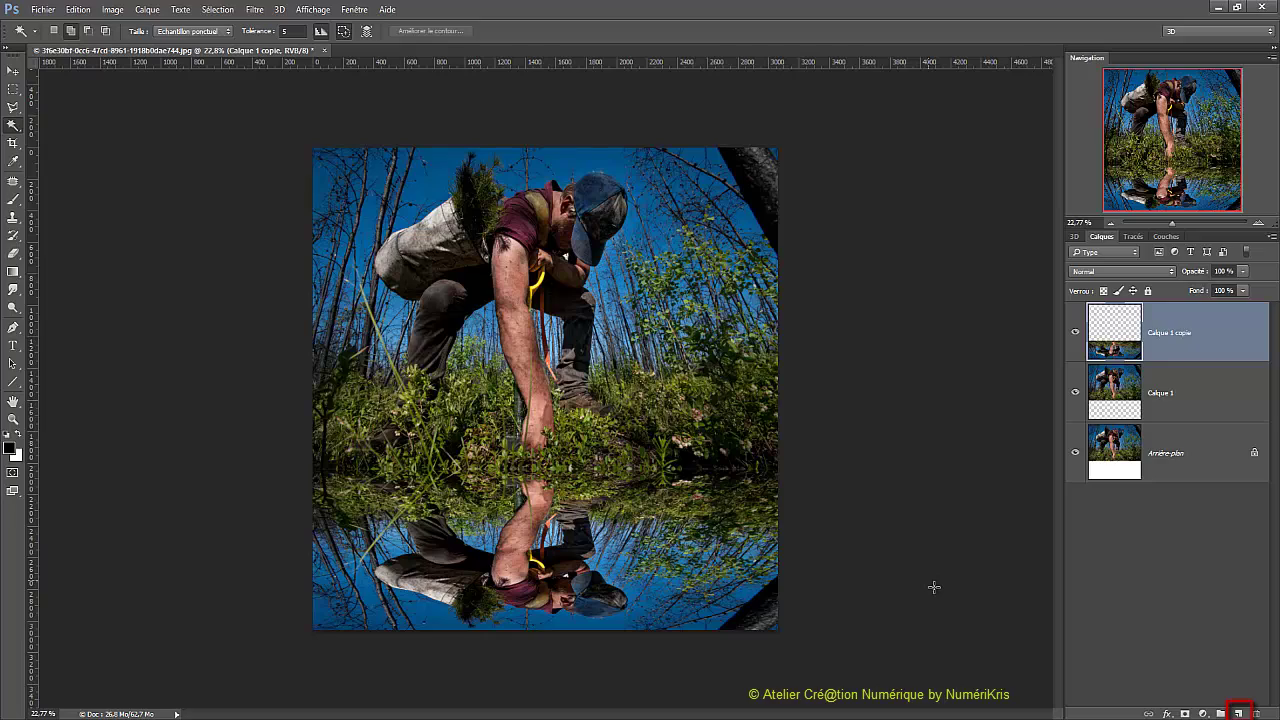
Add a new layer, fill it with the white background colour, and render the Nuages (Clouds) filter on it
left_click(1238, 713)
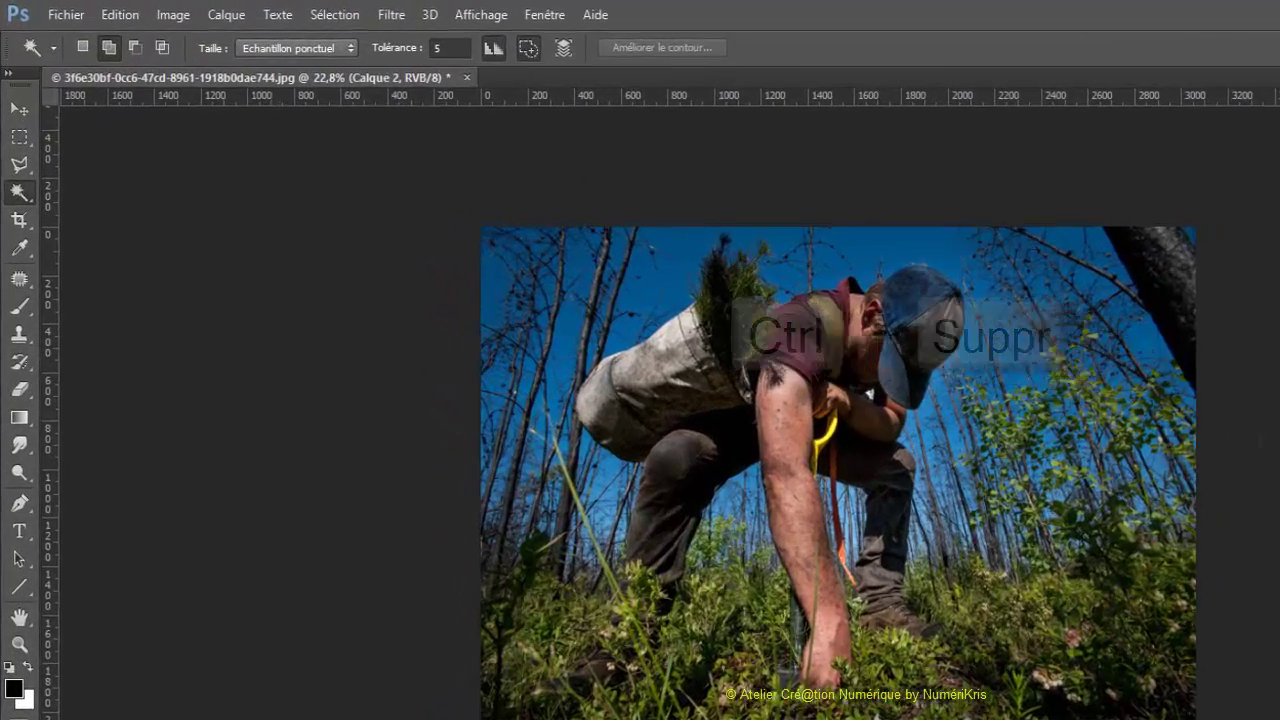
key("ctrl+Delete")
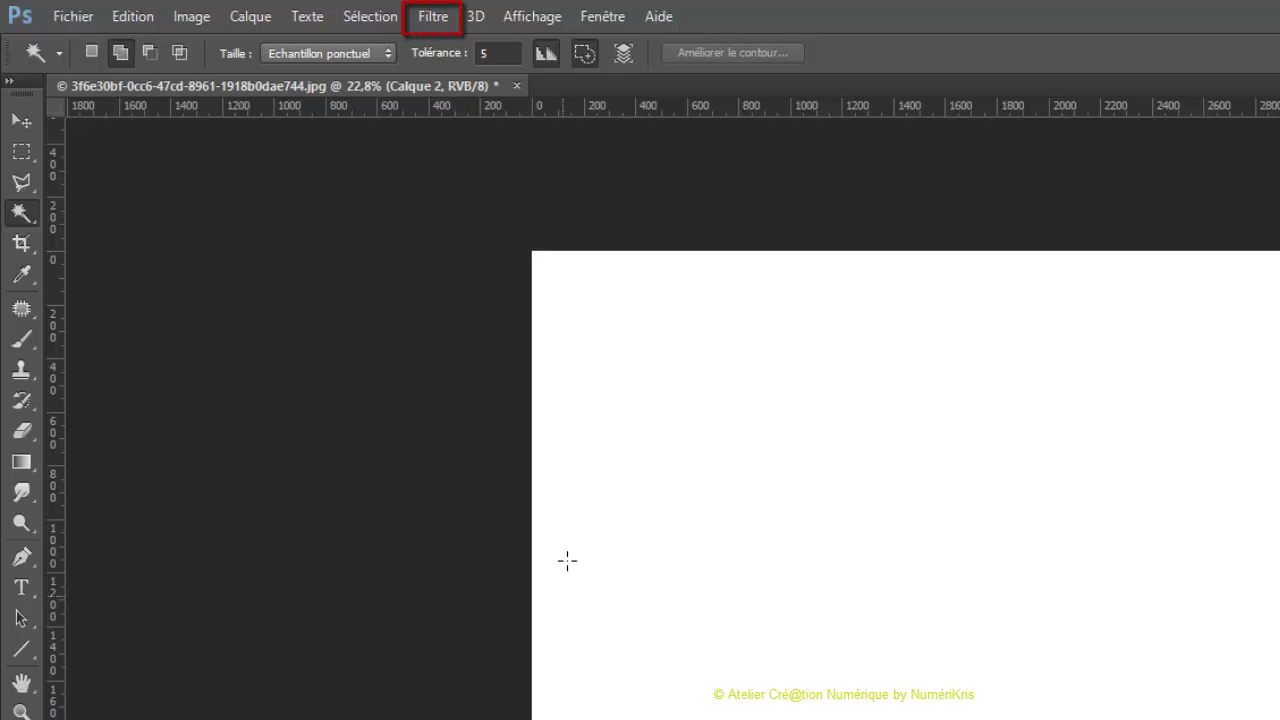
left_click(438, 16)
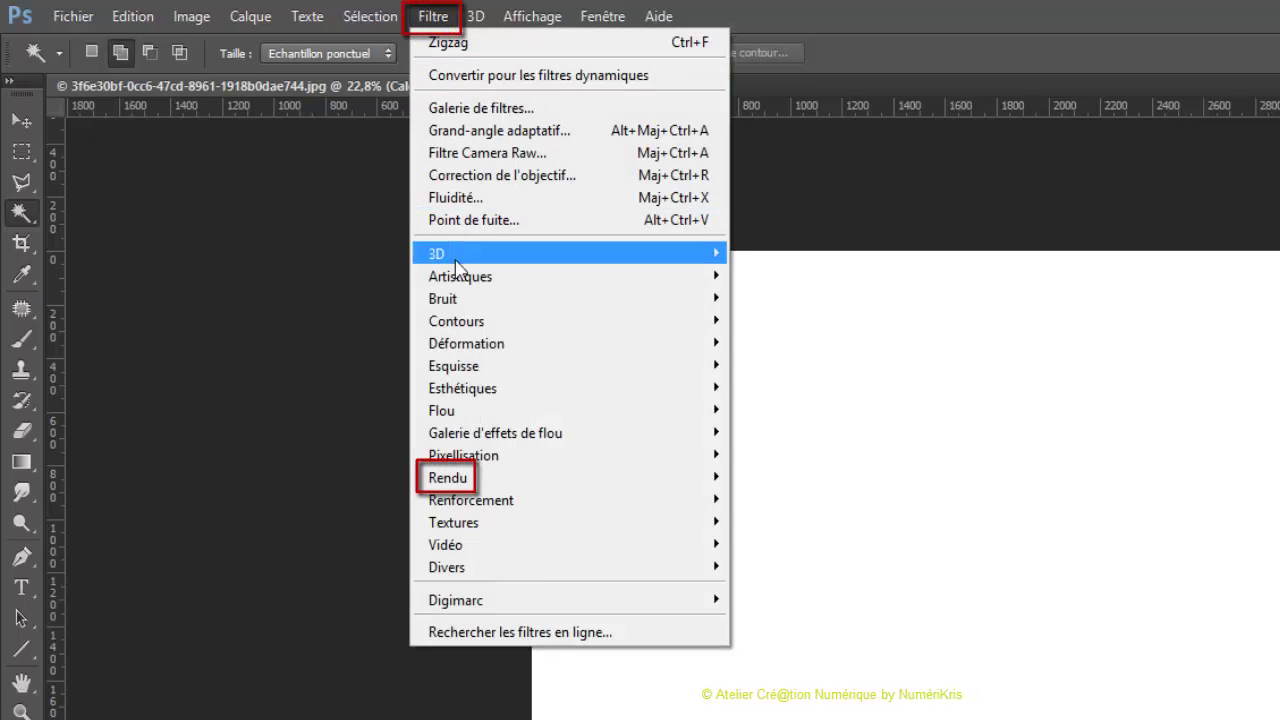
mouse_move(470, 478)
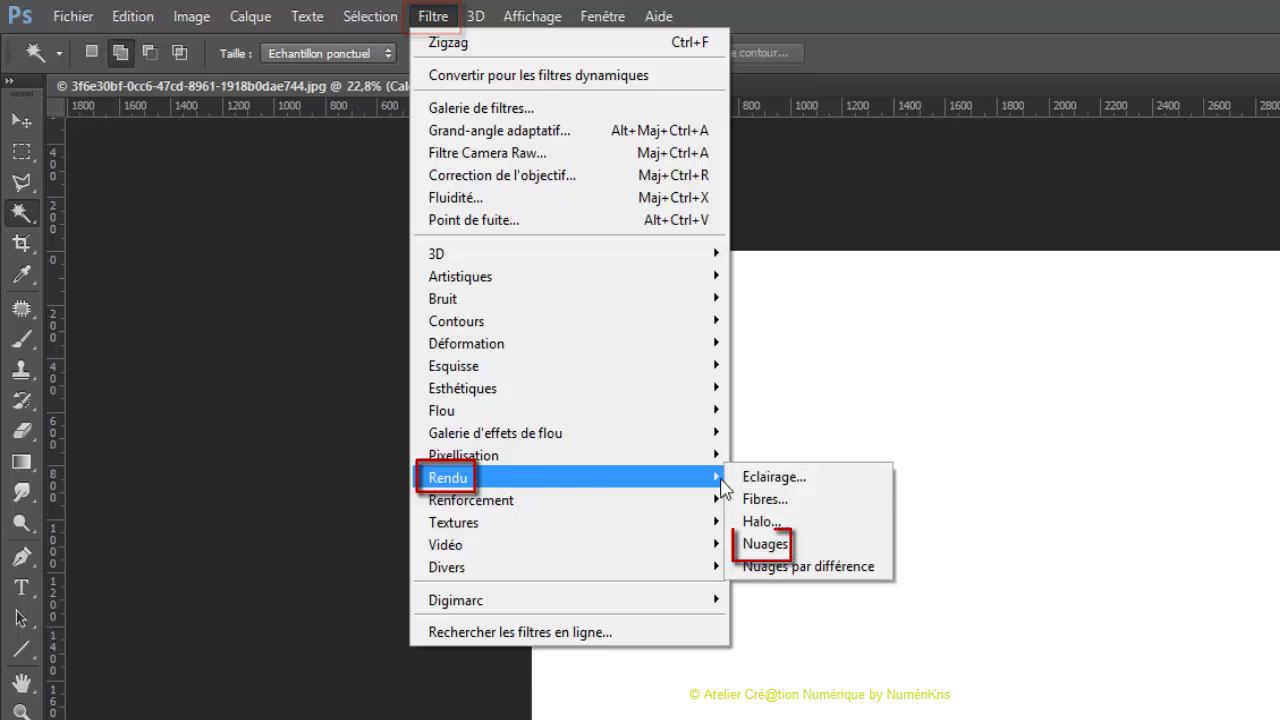
left_click(790, 544)
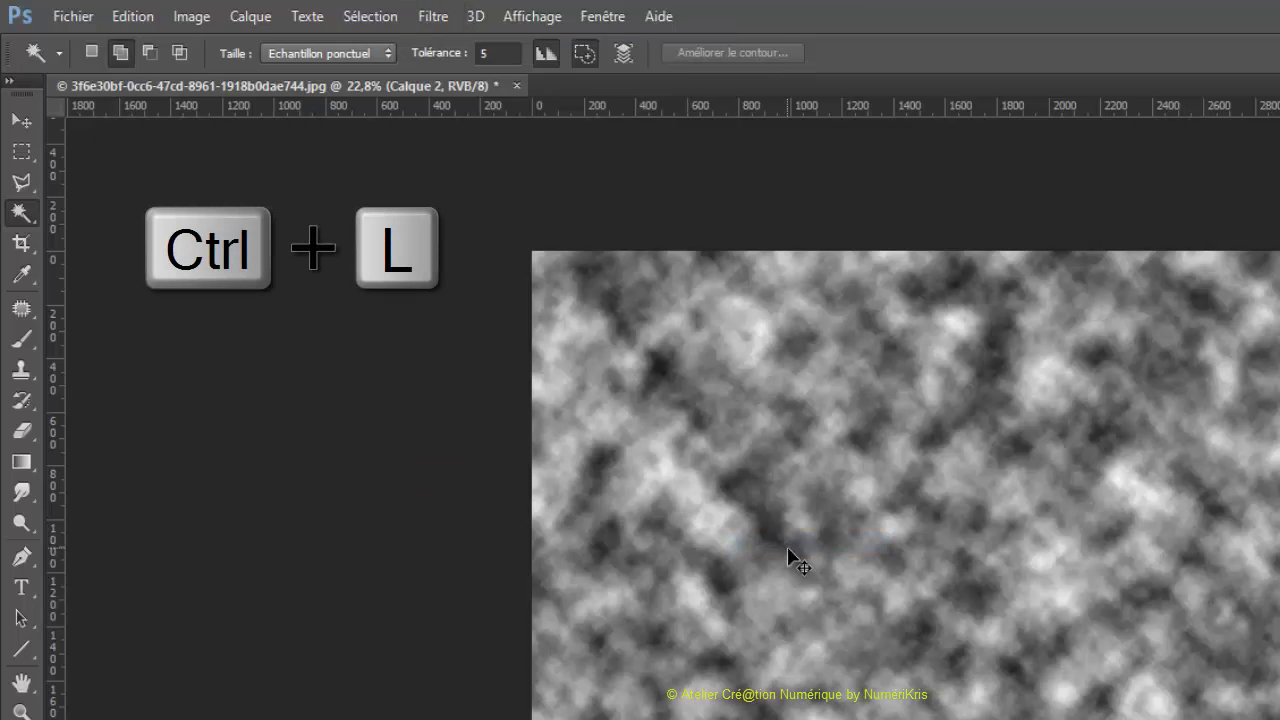
Brighten the clouds layer with Levels by setting the midtone input level to 2
key("ctrl+l")
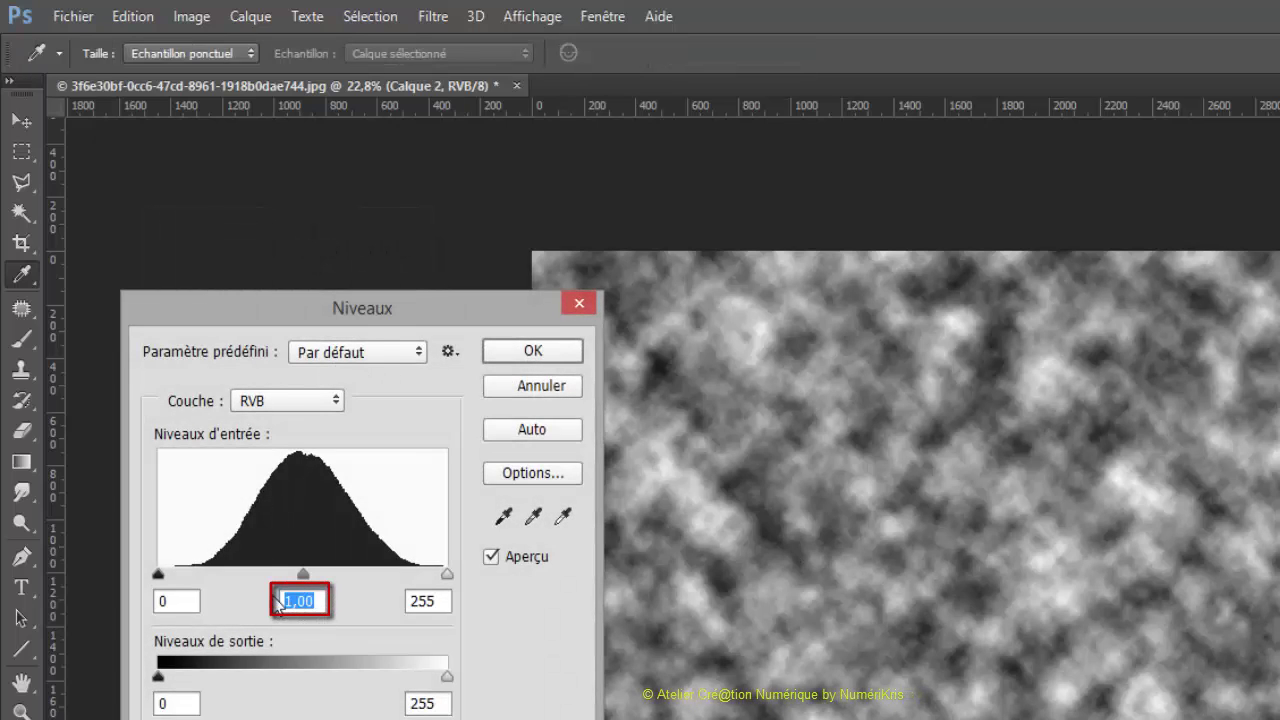
type("2")
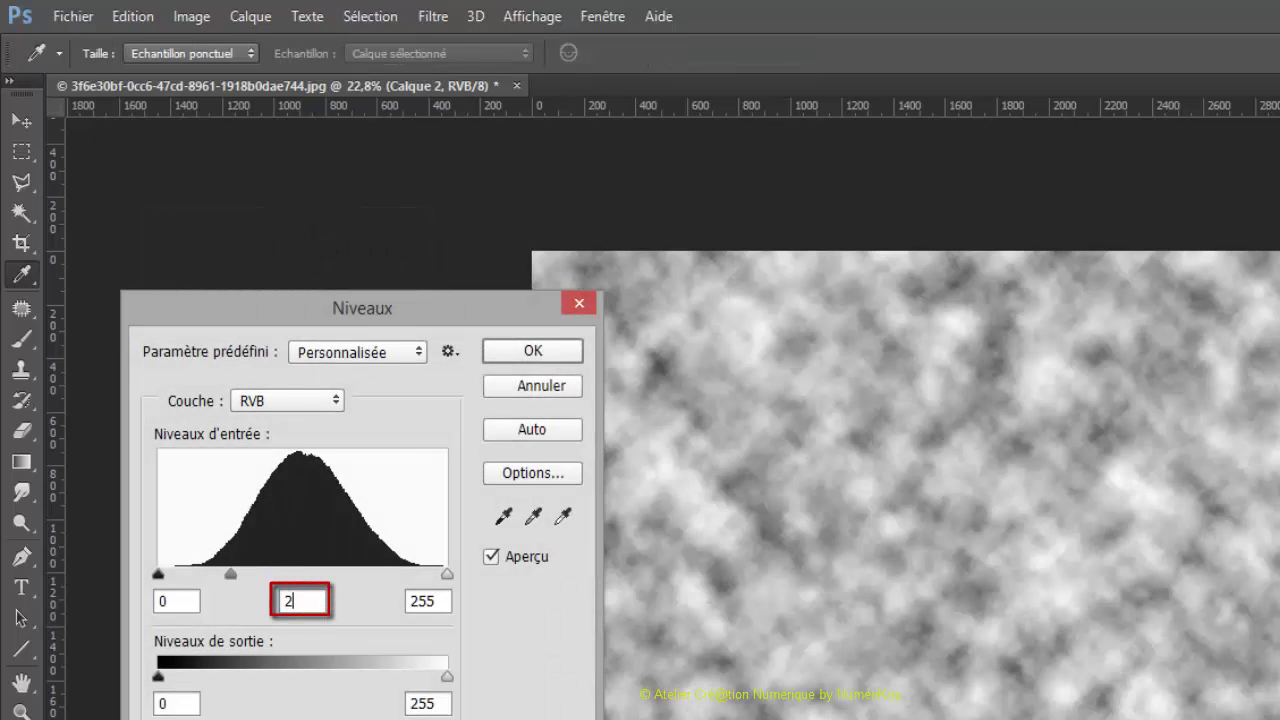
left_click(533, 351)
key("w")
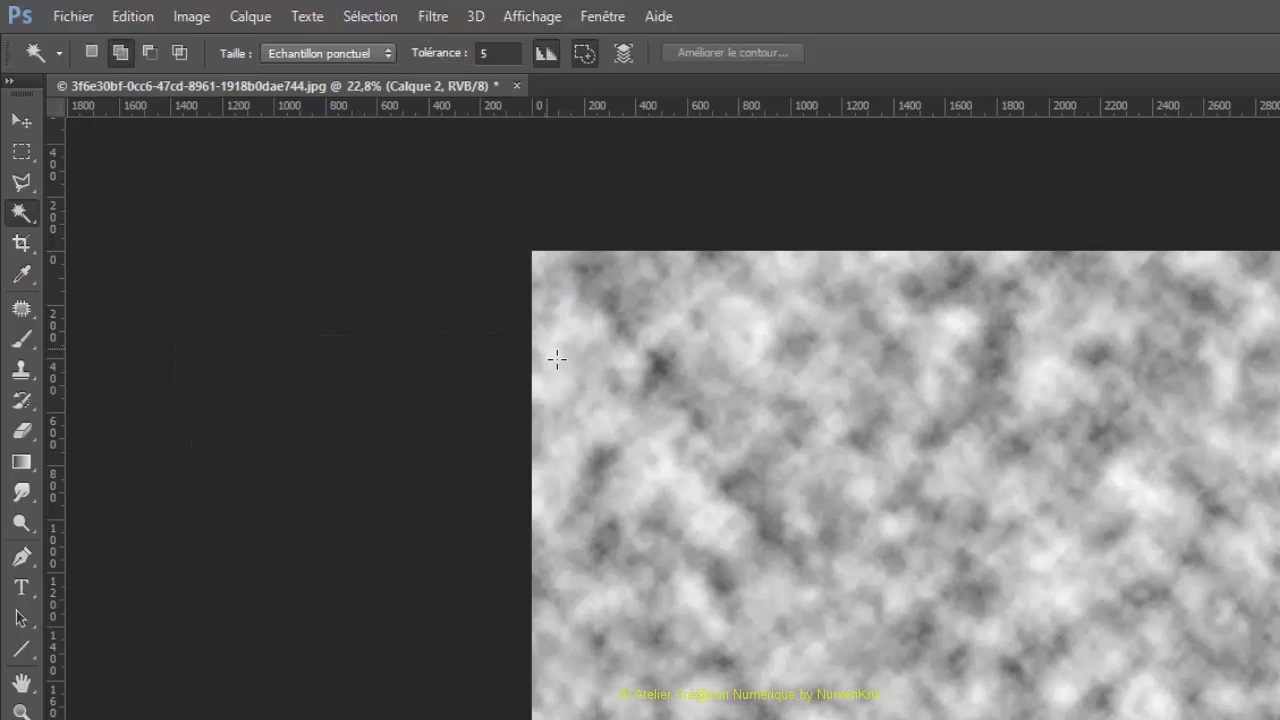
Apply the Tourbillon (Twirl) distortion filter to the clouds layer with an angle of 200°
left_click(433, 16)
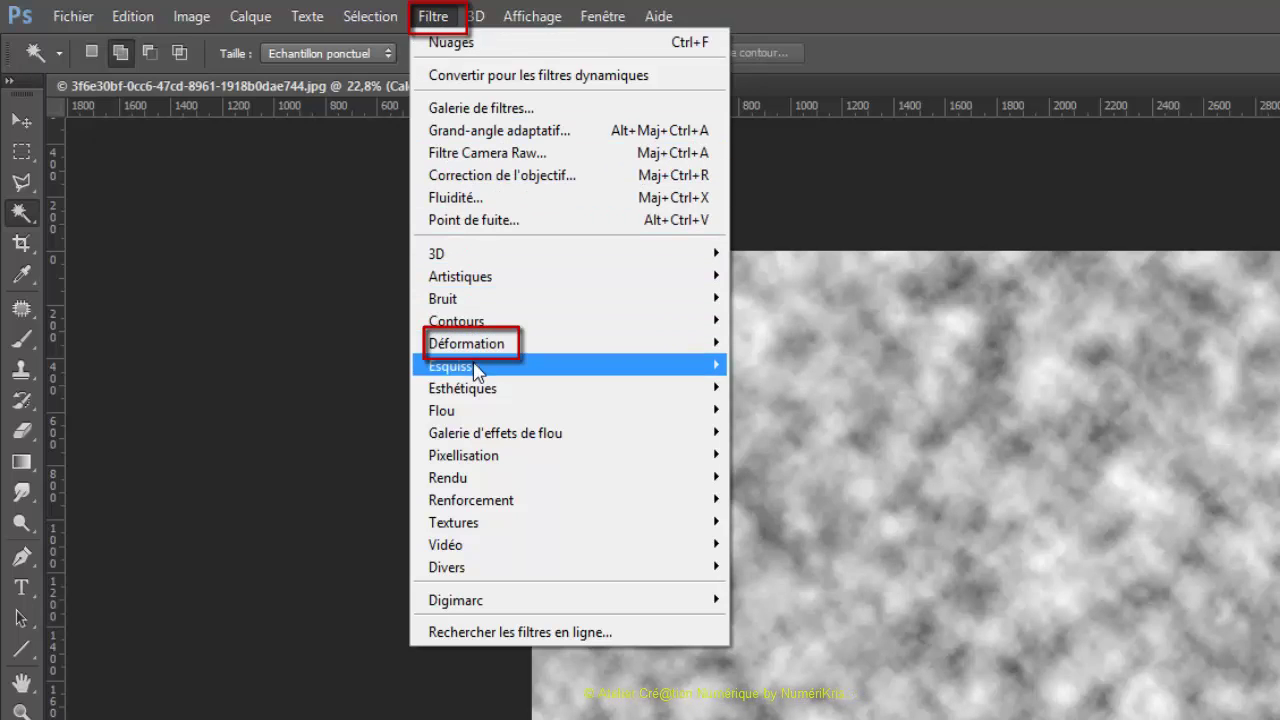
mouse_move(478, 345)
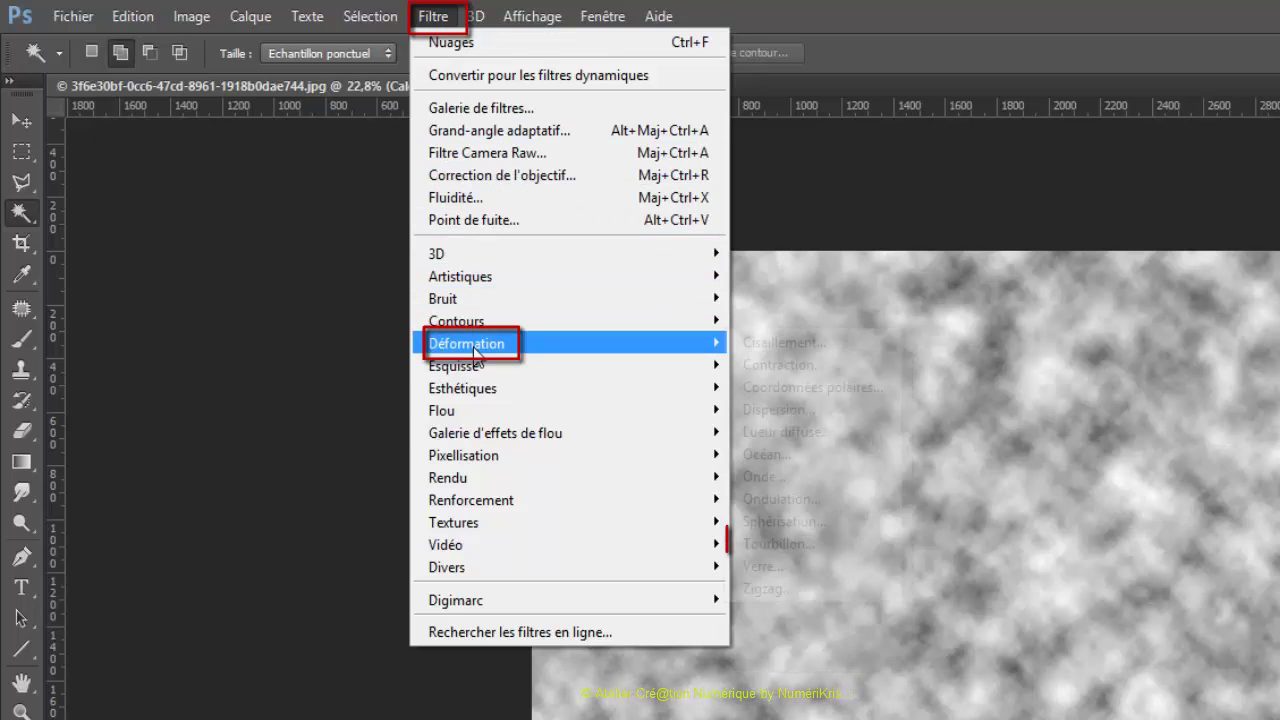
left_click(778, 543)
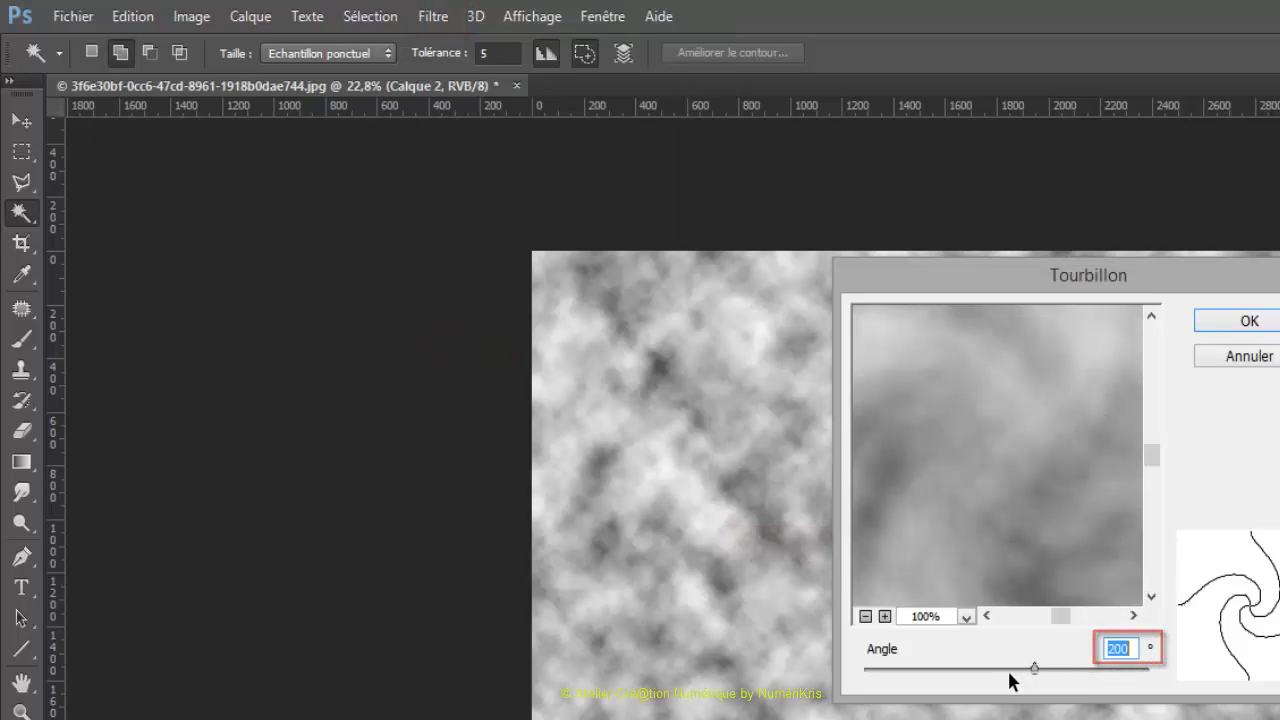
left_click(1230, 330)
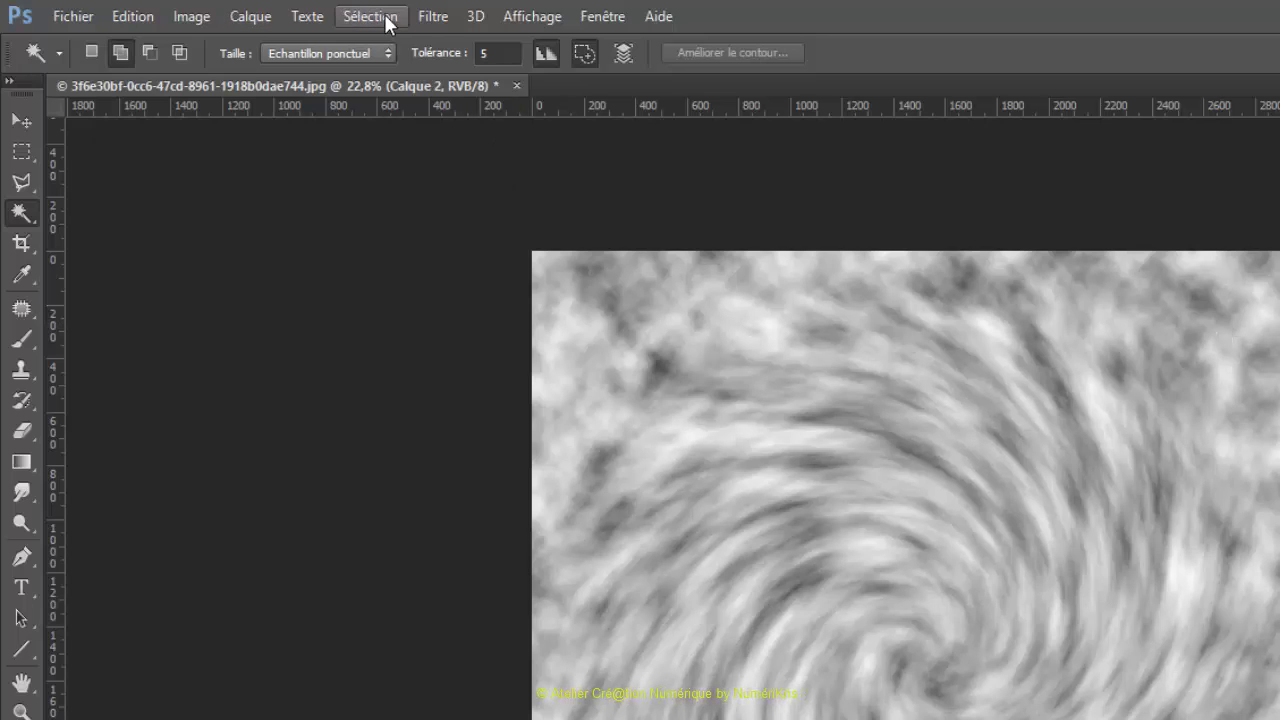
Apply the Zigzag distortion filter with amplitude 85, 18 inflexions and type "Ronds dans l'eau"
left_click(432, 16)
mouse_move(560, 343)
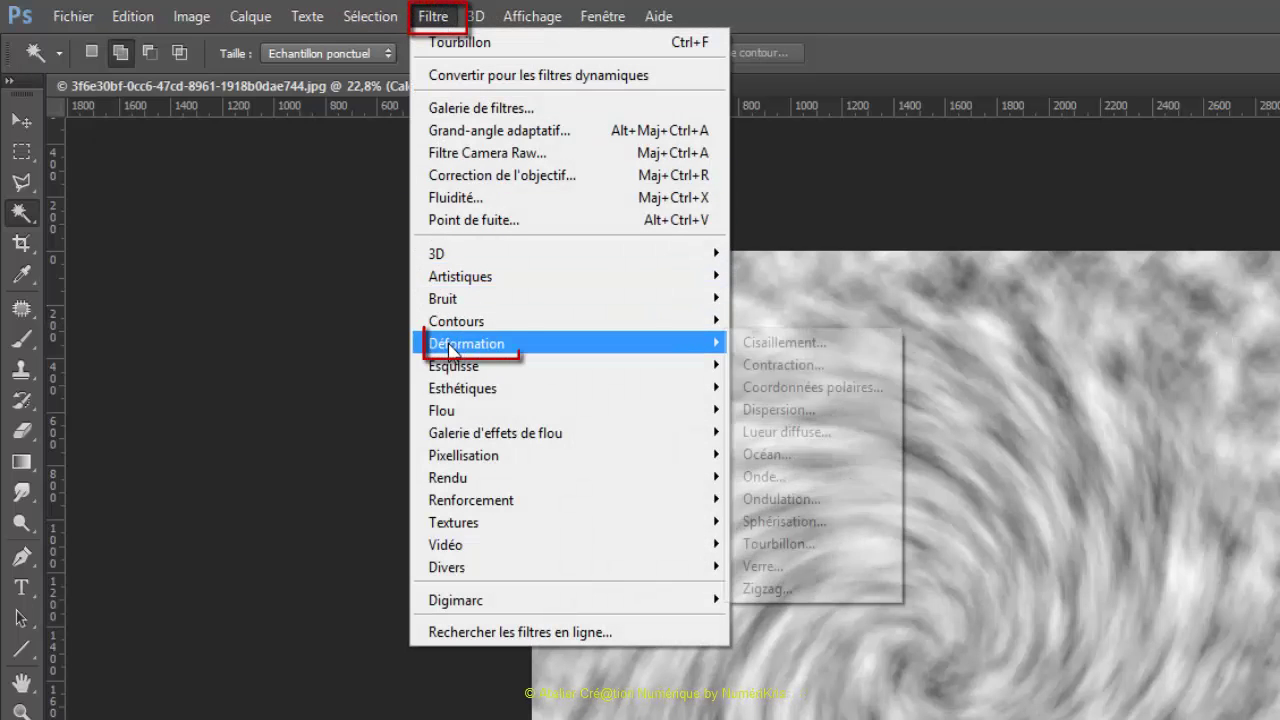
left_click(855, 598)
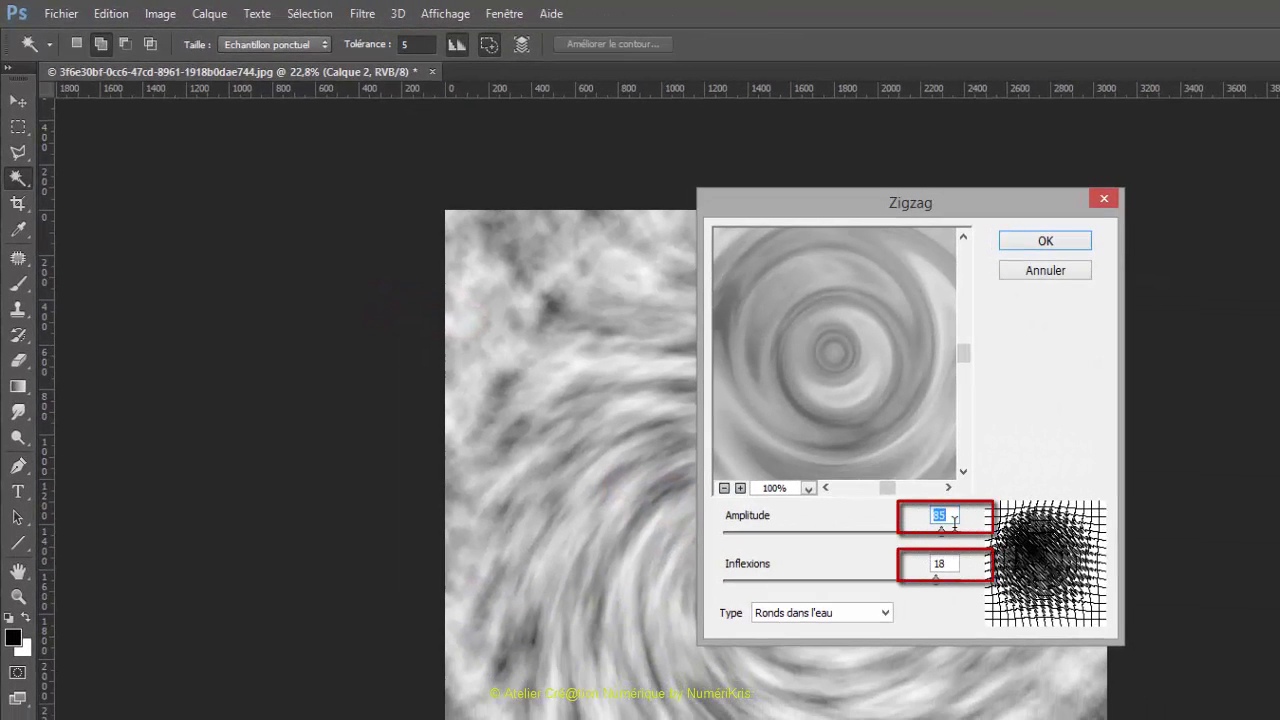
left_click(886, 613)
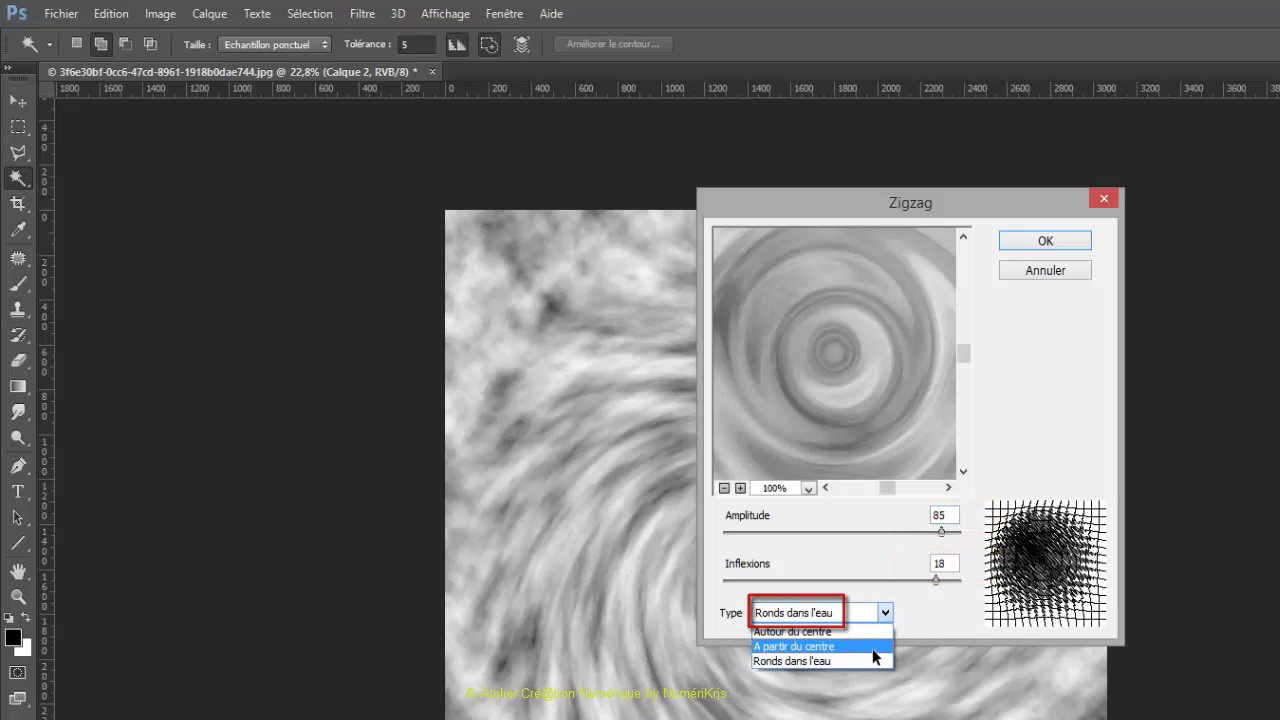
left_click(870, 661)
left_click(1045, 241)
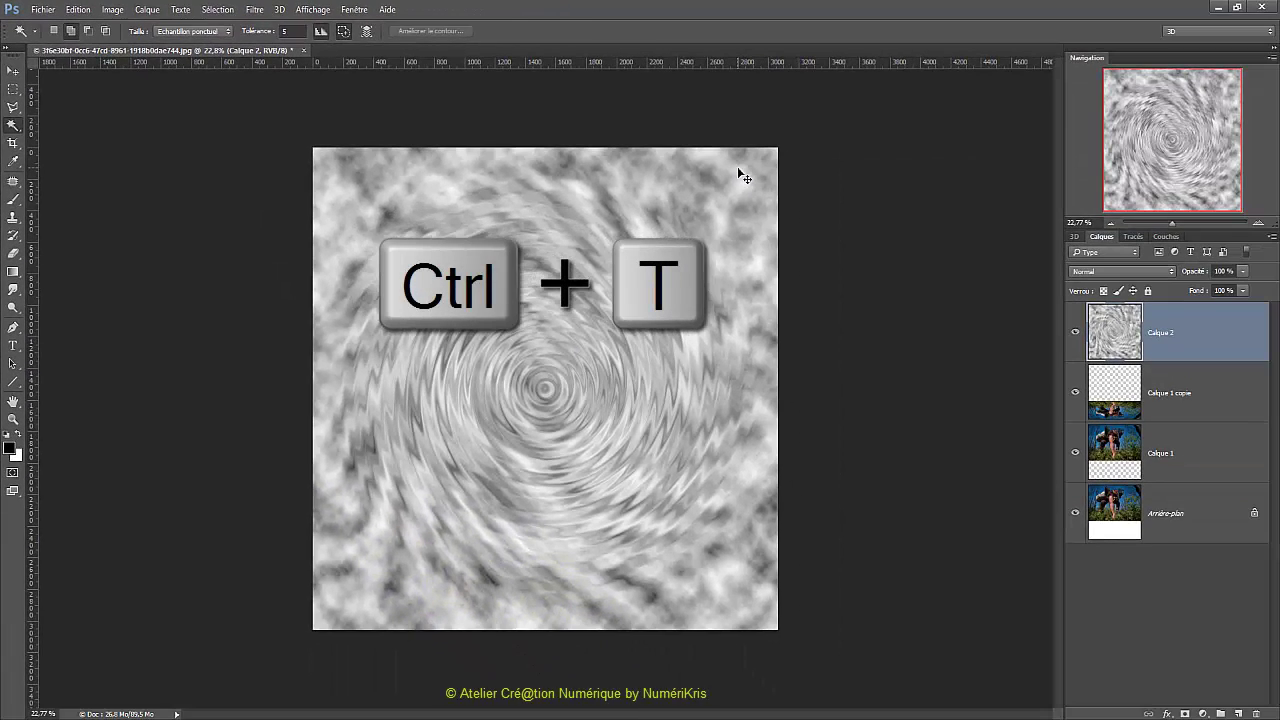
Squash the ripple layer with Free Transform so it covers only the strip below the photo
key("ctrl+t")
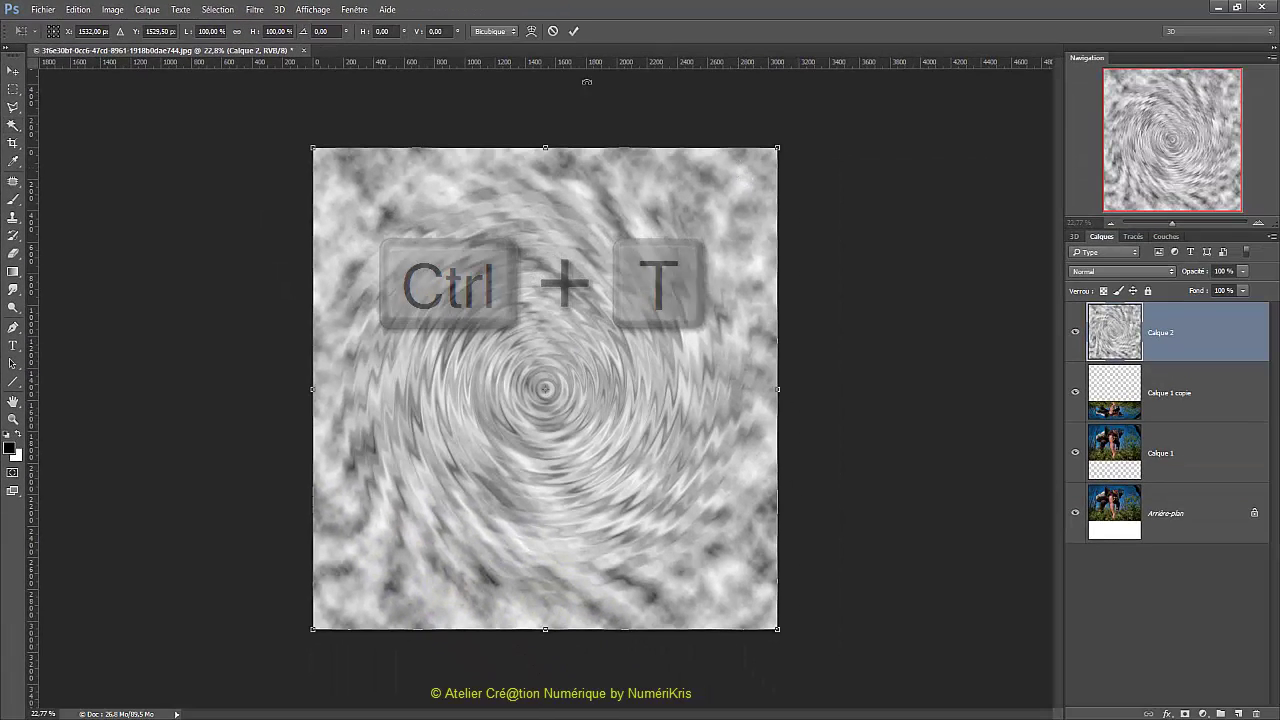
left_click_drag(549, 158, 531, 474)
key("Return")
key("w")
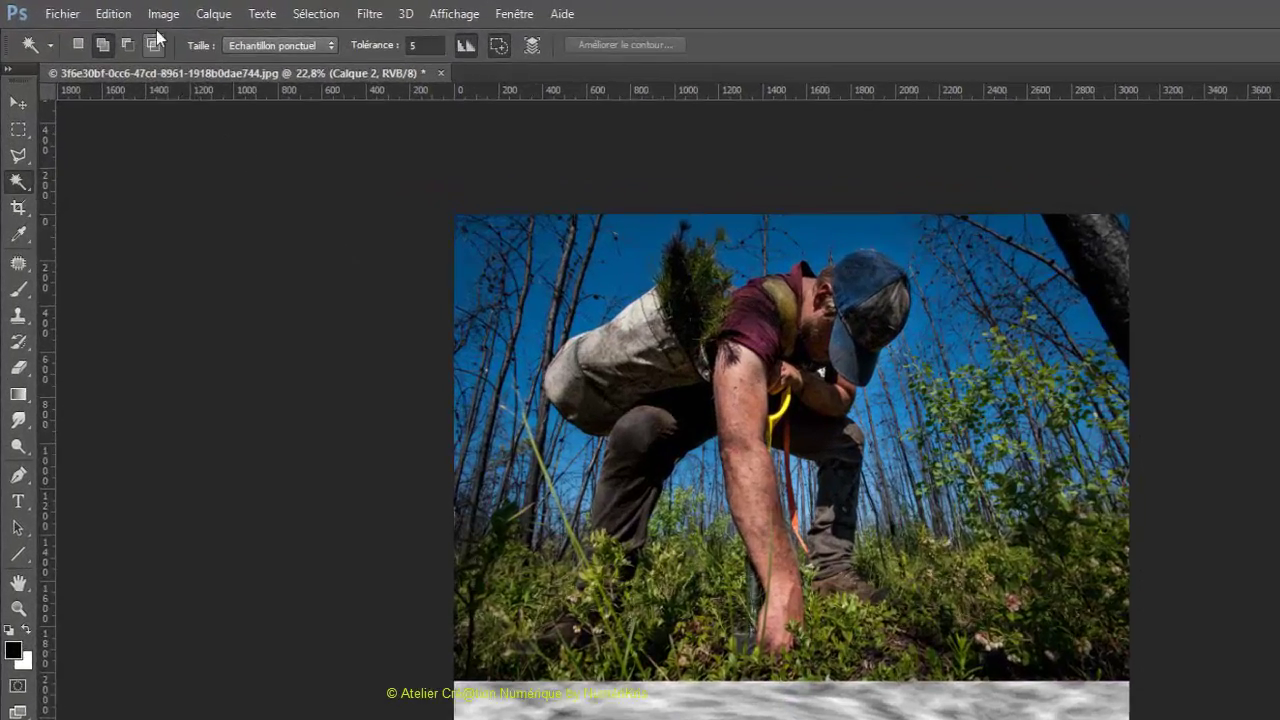
Apply a Perspective transformation to the ripple layer, spreading its lower corners far beyond the canvas to about 383% width
left_click(88, 10)
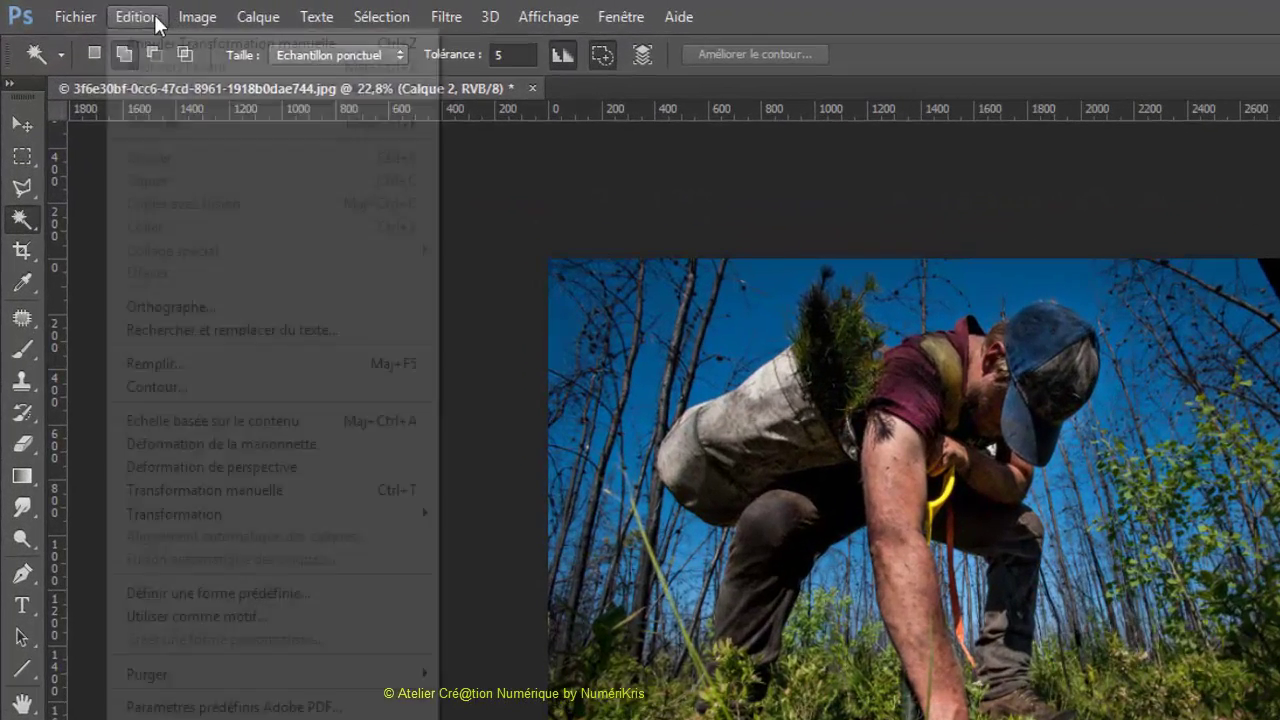
mouse_move(160, 514)
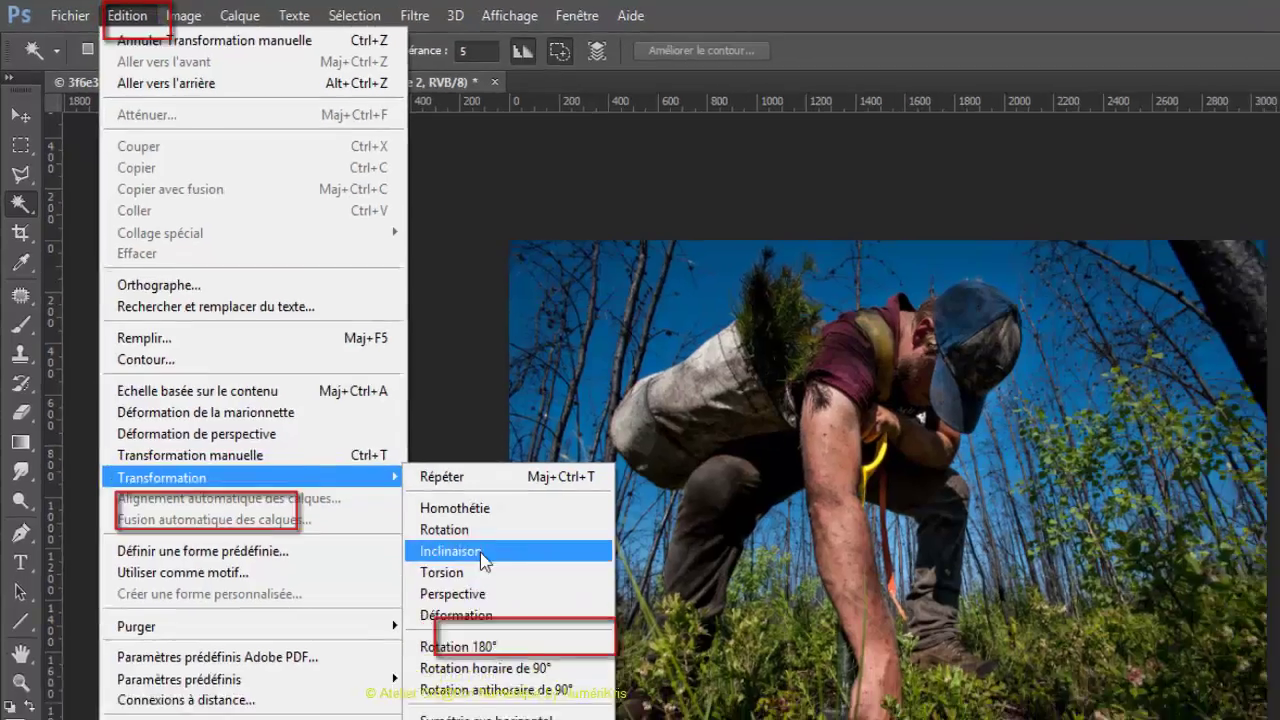
left_click(487, 639)
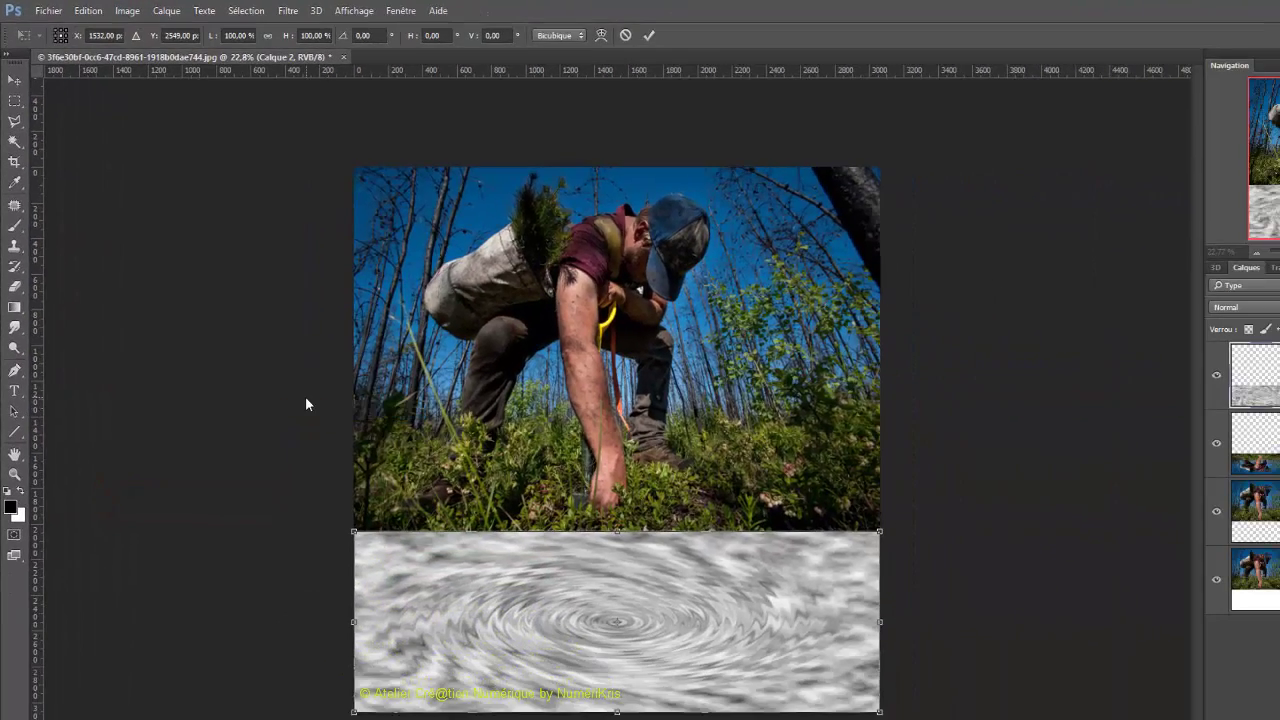
scroll(302, 392, "down", 5)
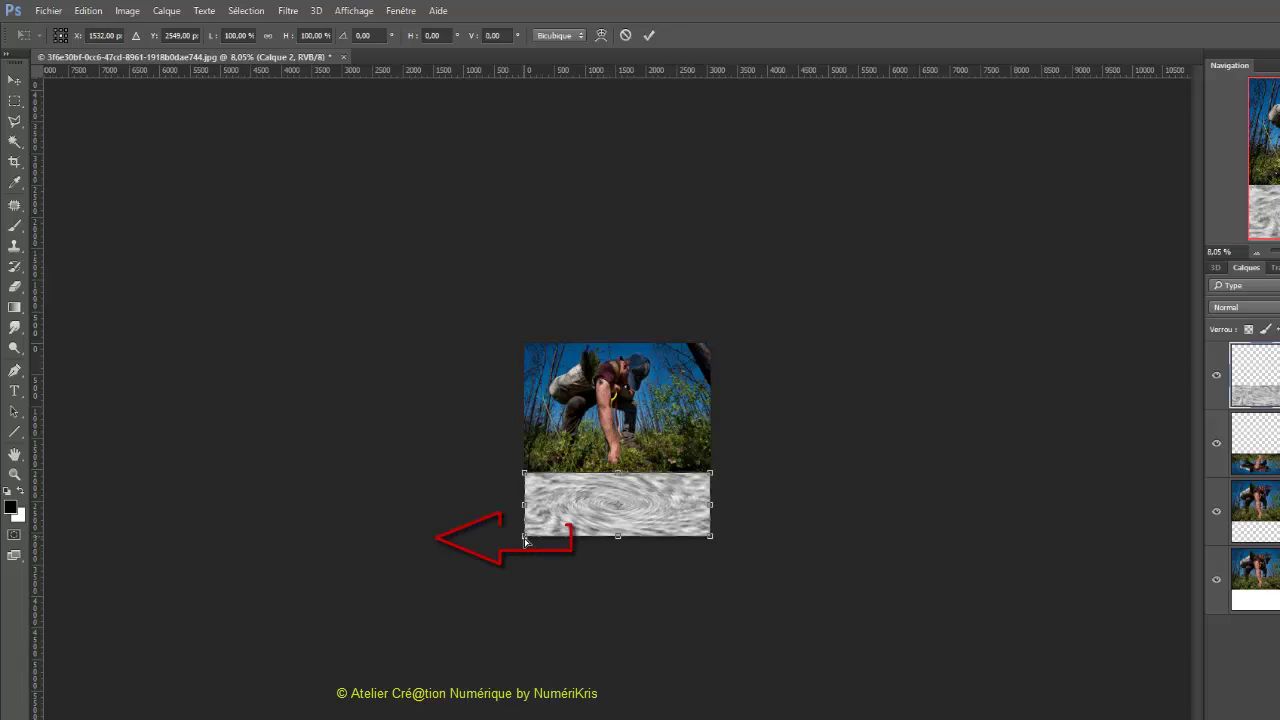
left_click_drag(524, 538, 298, 540)
key("Return")
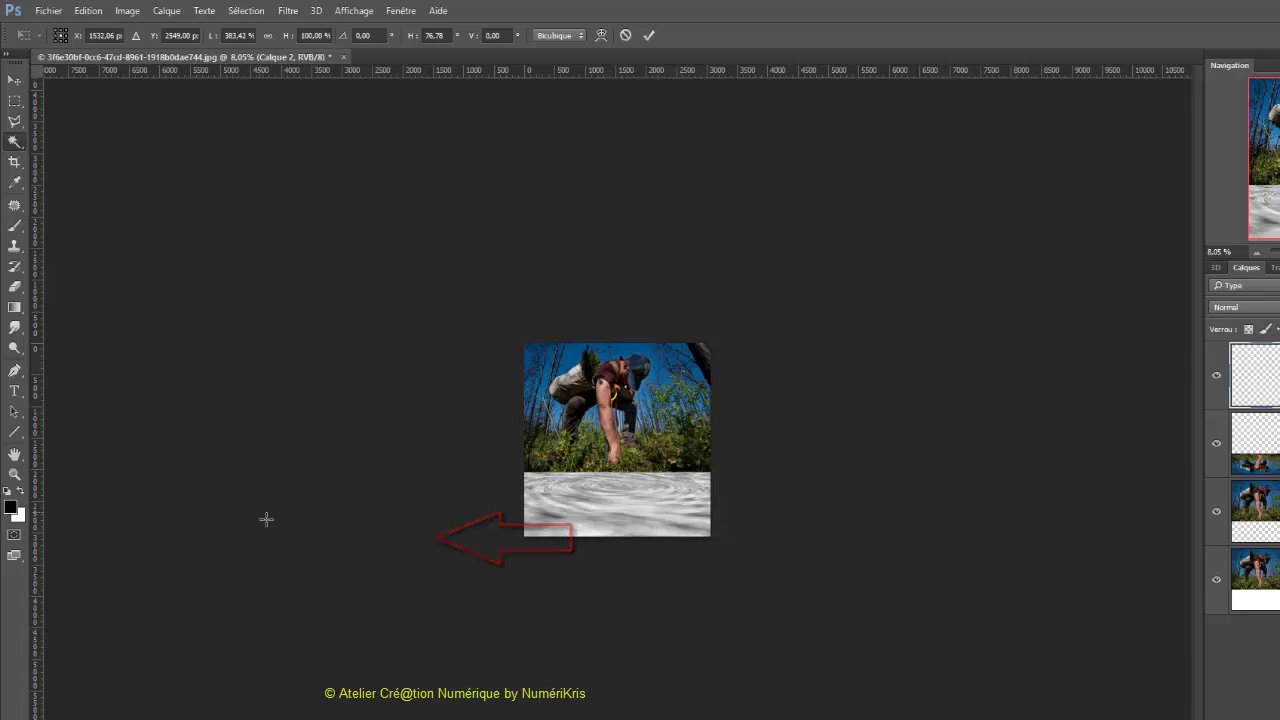
key("w")
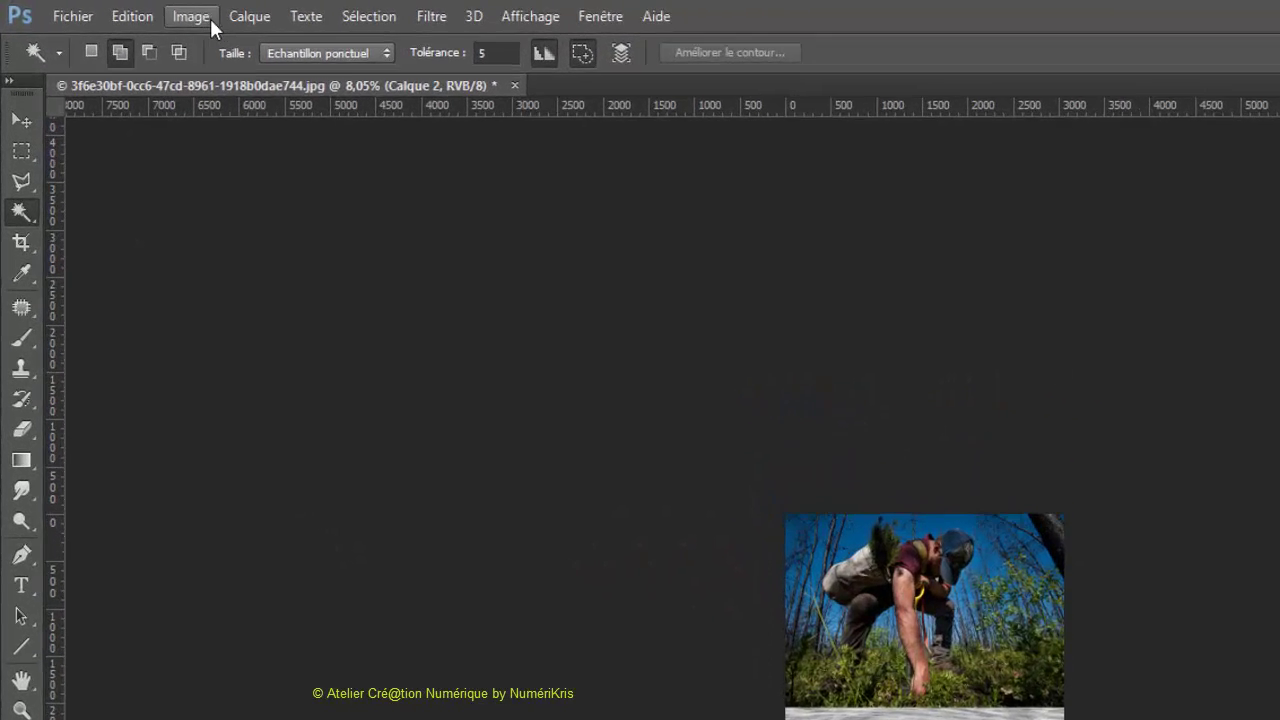
Duplicate the ripple layer Calque 2 into a new document named Deplacement
left_click(157, 15)
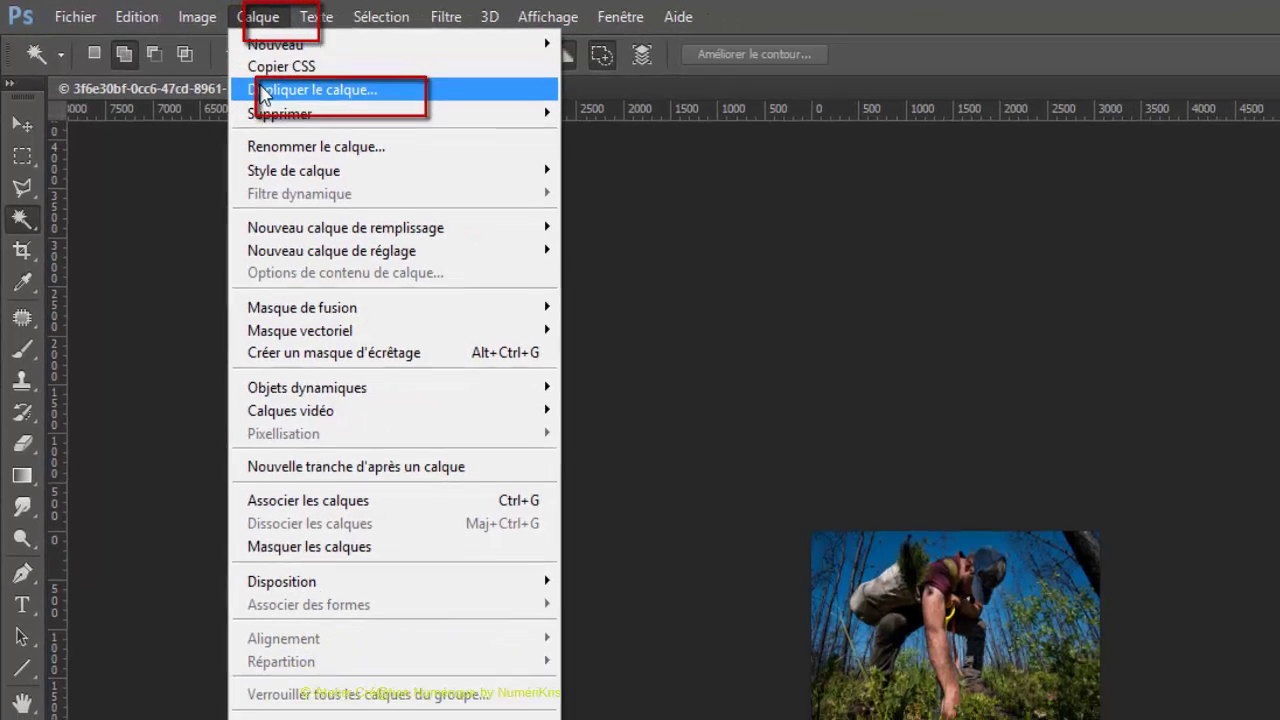
left_click(280, 97)
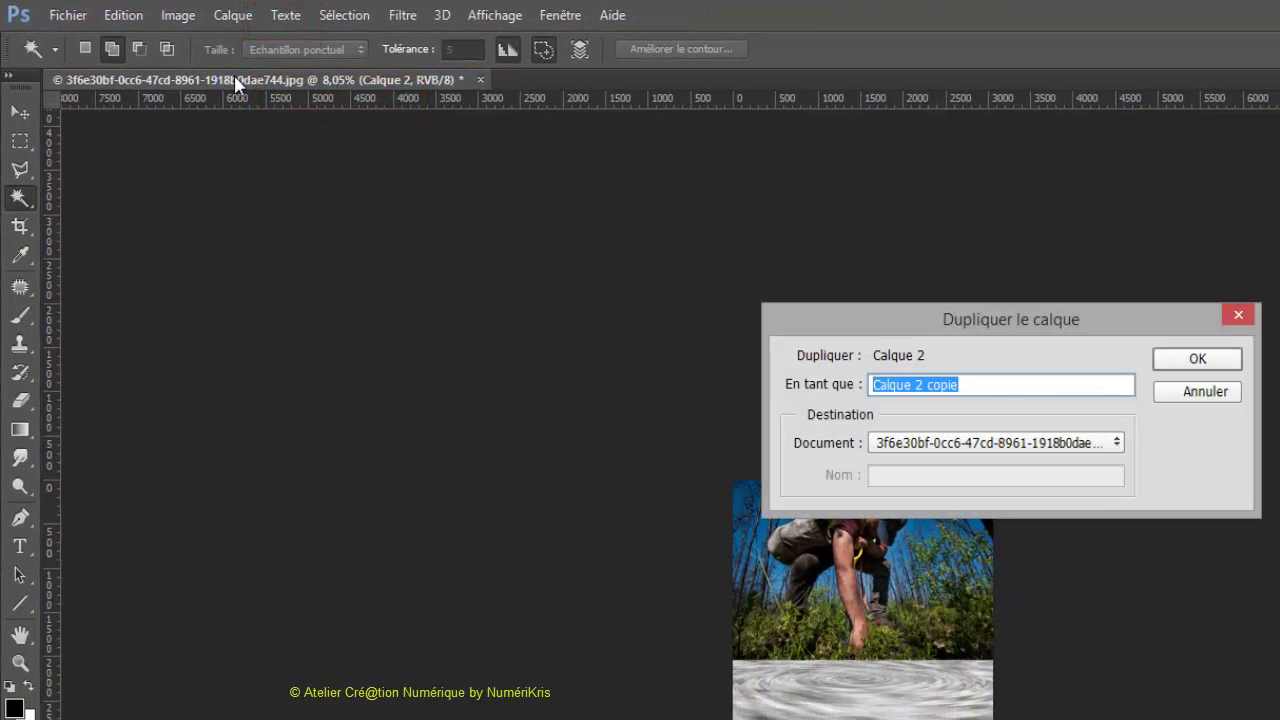
left_click(945, 443)
left_click(948, 472)
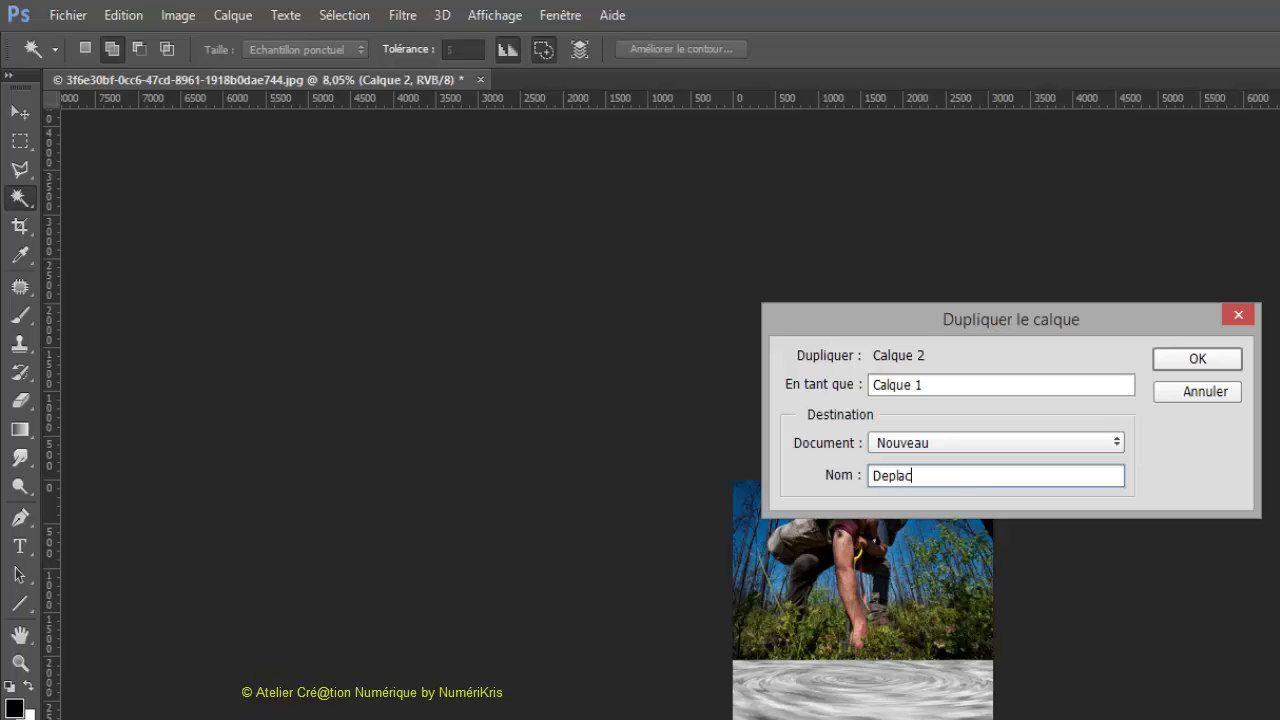
left_click(1232, 362)
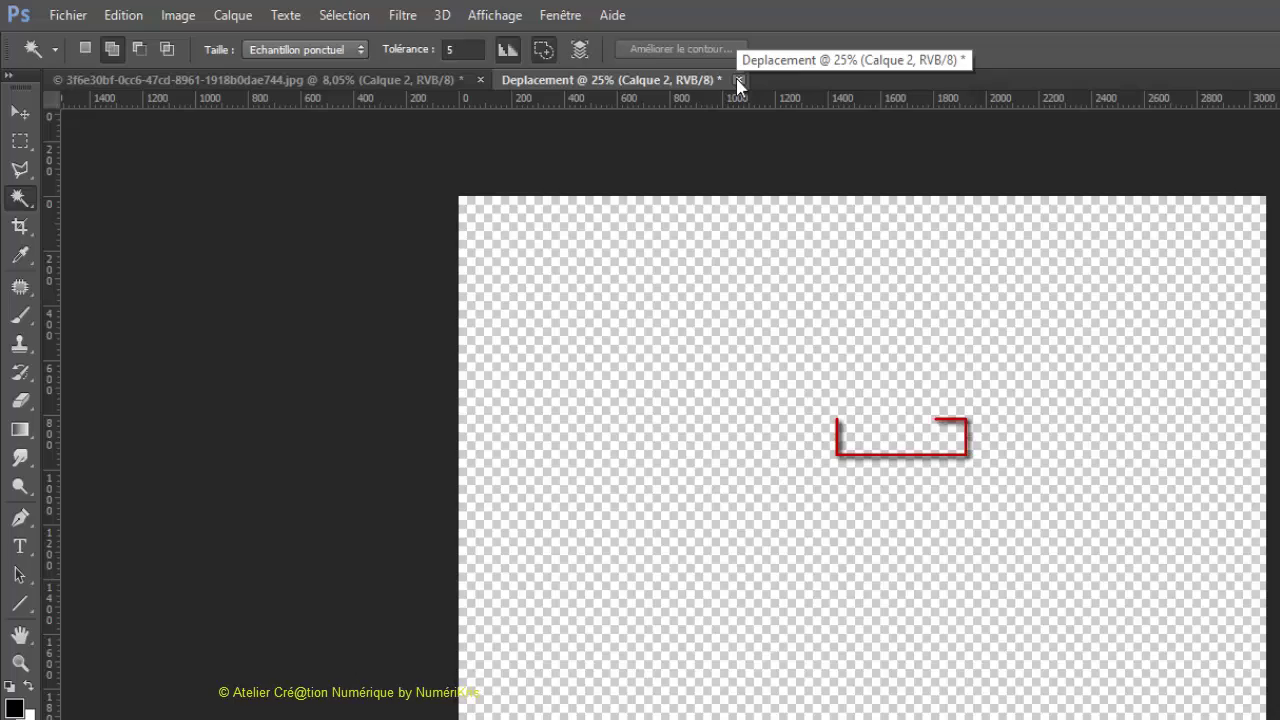
Close the Deplacement document, saving it to the desktop (Bureau) as a Photoshop PSD file
left_click(738, 80)
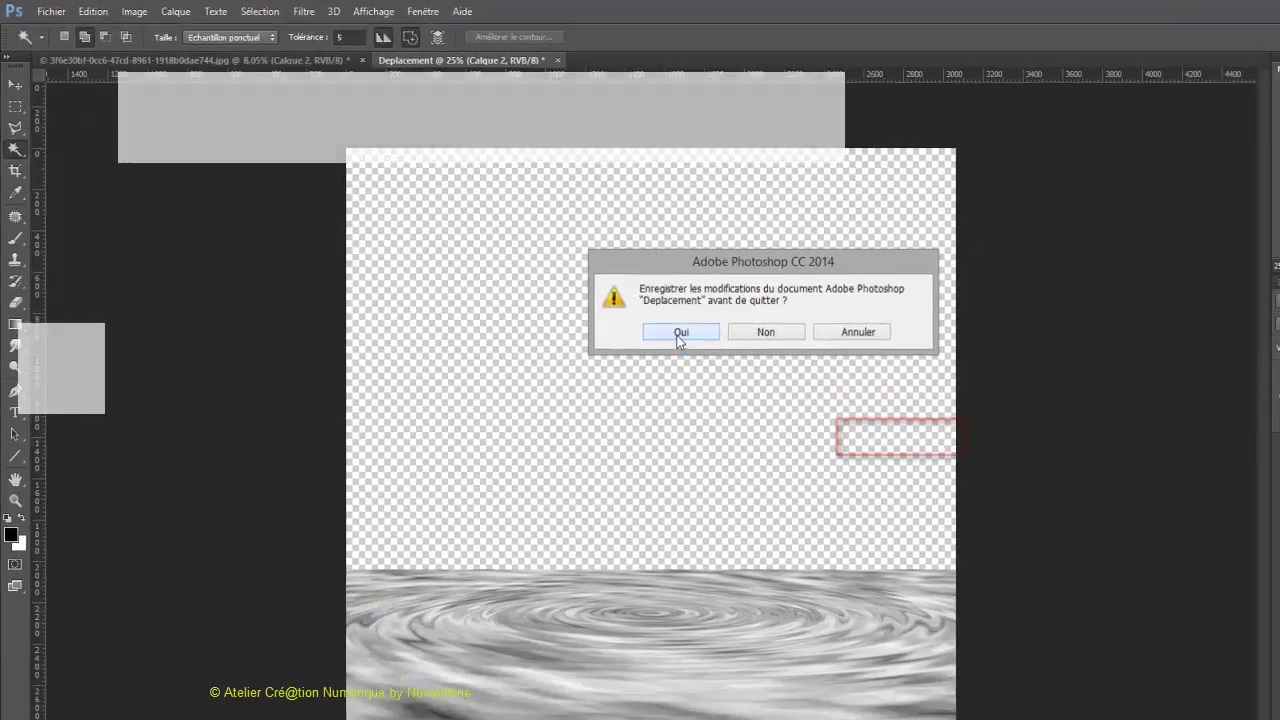
left_click(680, 333)
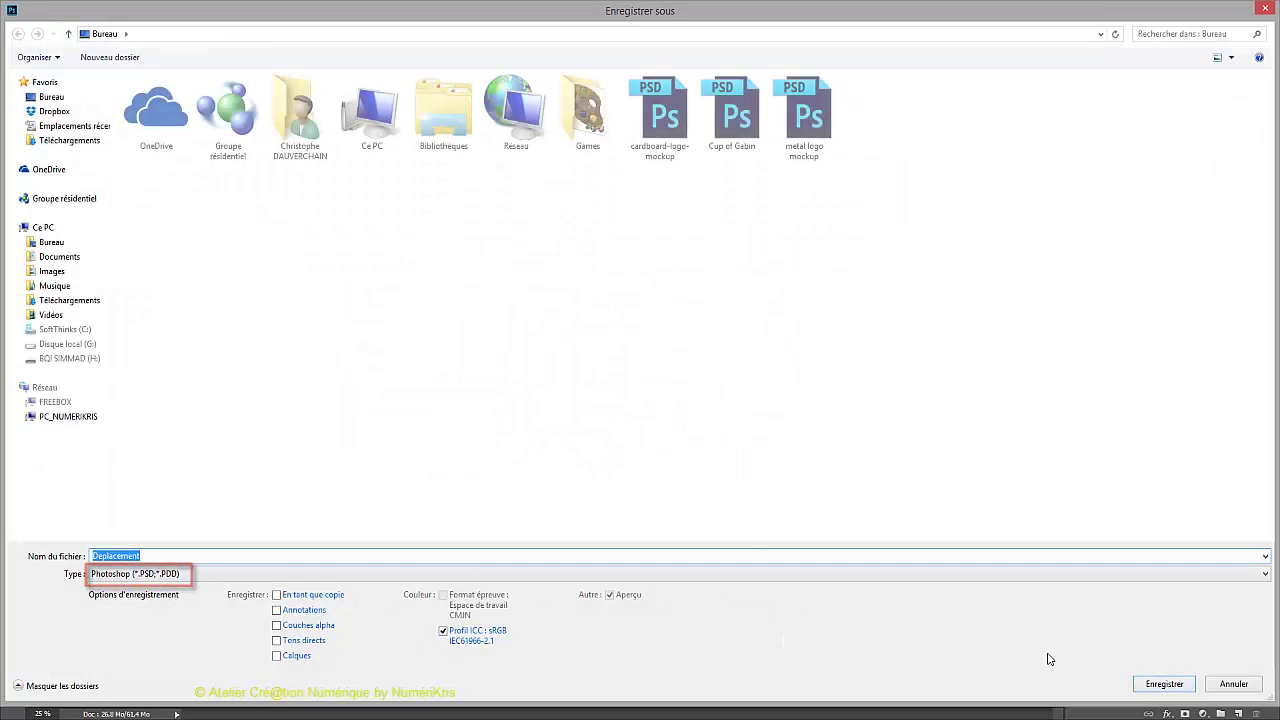
left_click(1163, 683)
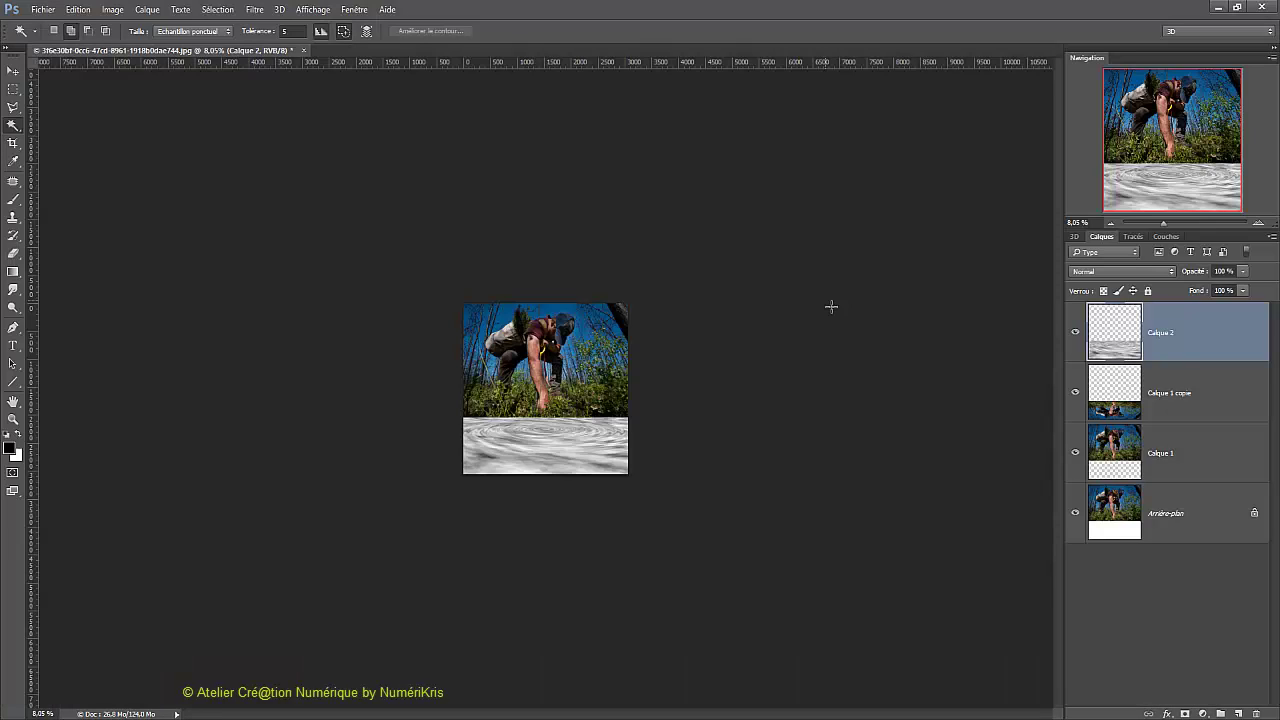
Move the ripple layer Calque 2 below Calque 1, directly above the Arrière-plan layer
key("v")
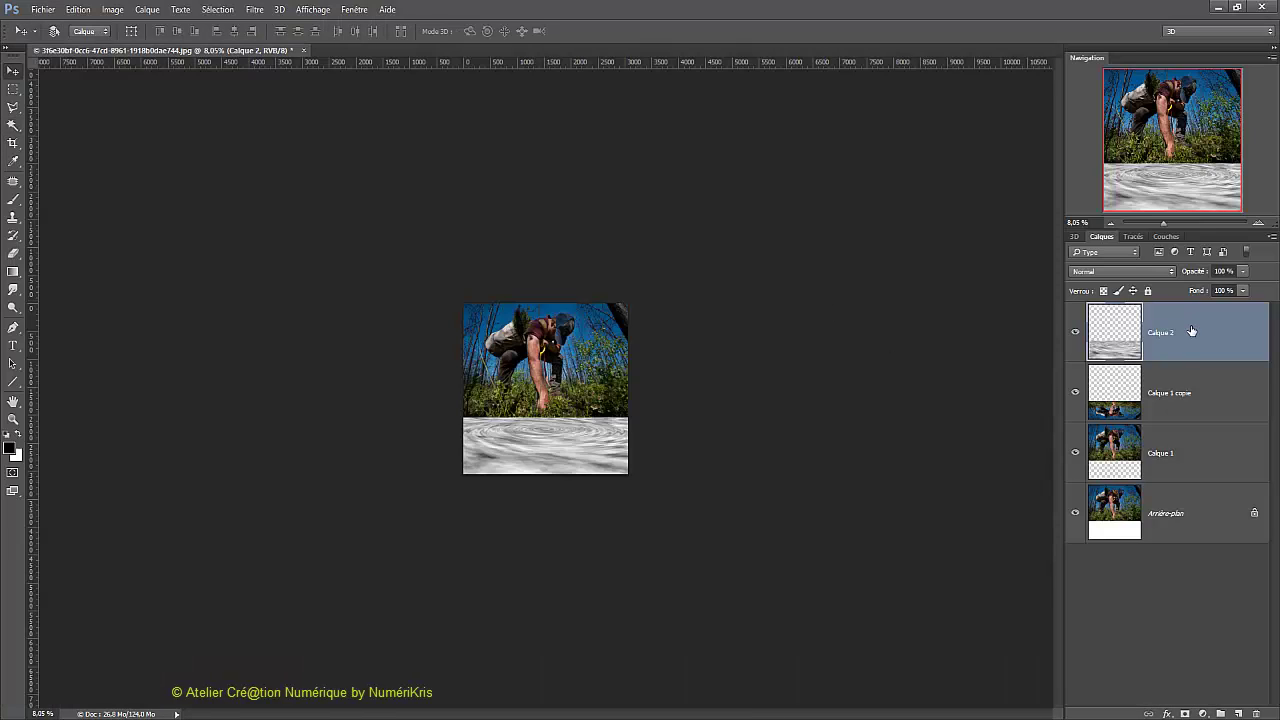
left_click_drag(1192, 331, 1186, 487)
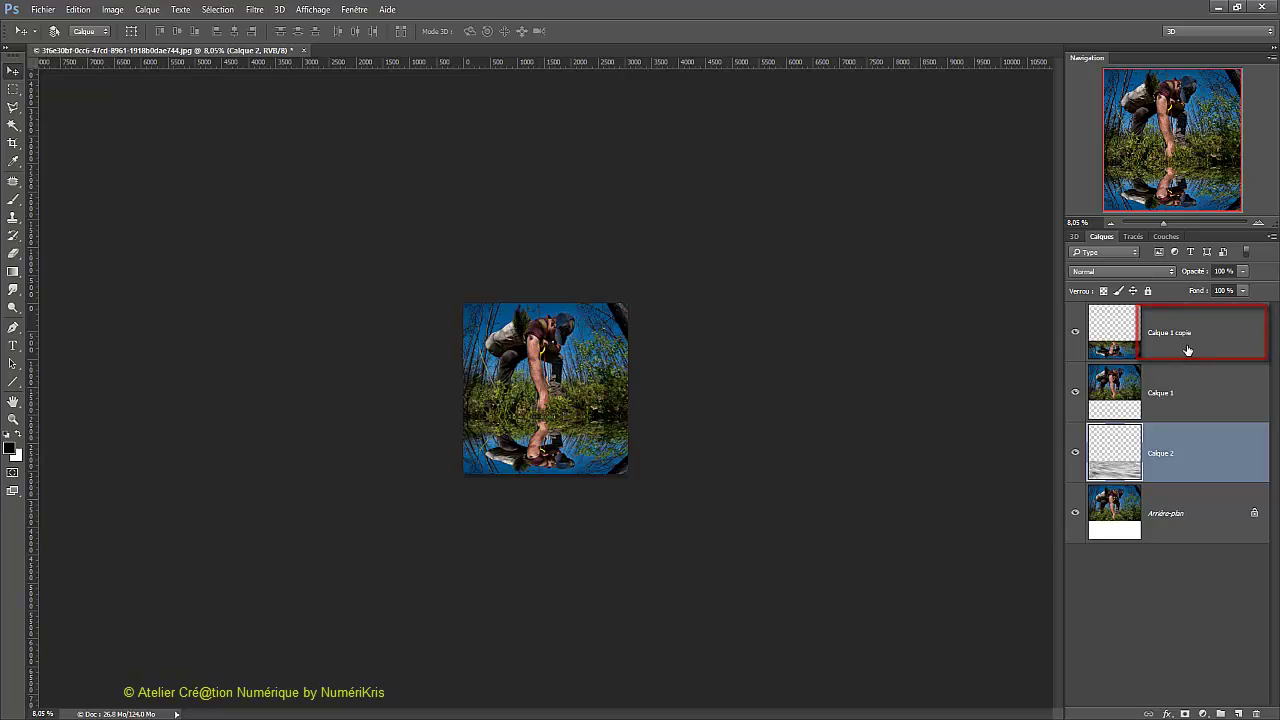
Apply the Dispersion (Displace) filter to Calque 1 copie with horizontal scale 5, vertical scale 50, Adapter and Pixels du contour, using the Deplacement PSD
left_click(1188, 350)
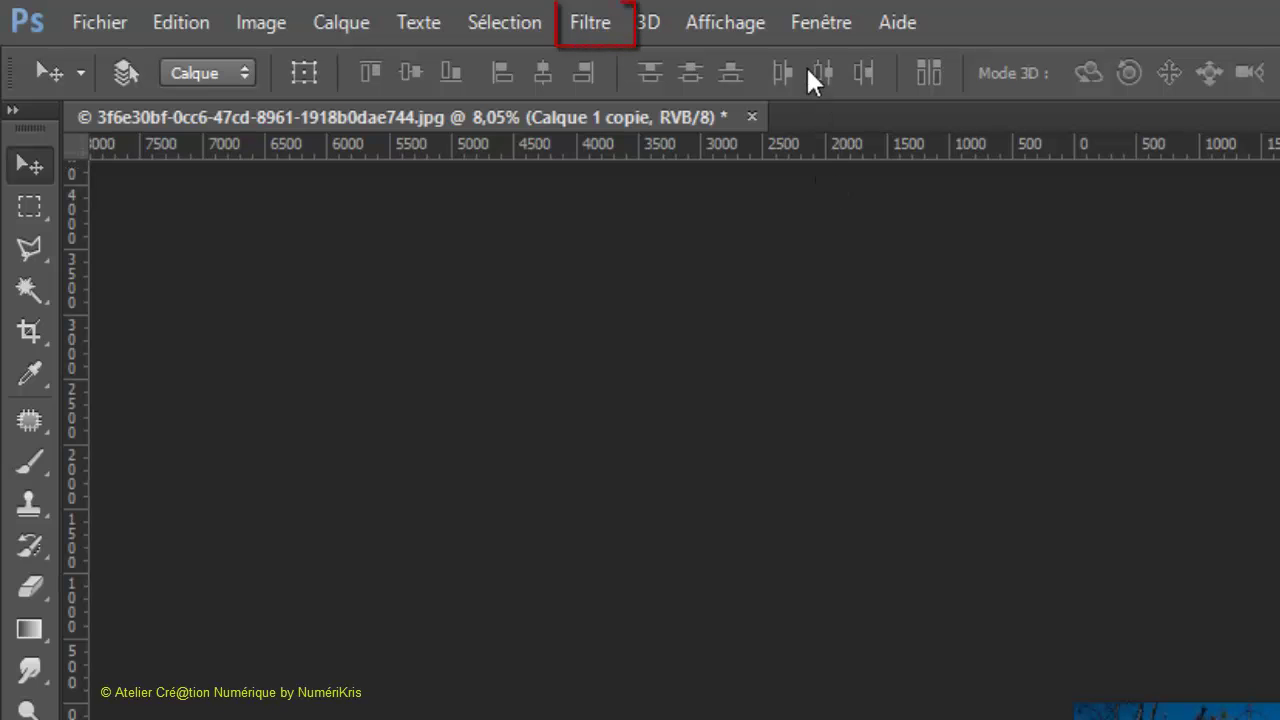
left_click(592, 22)
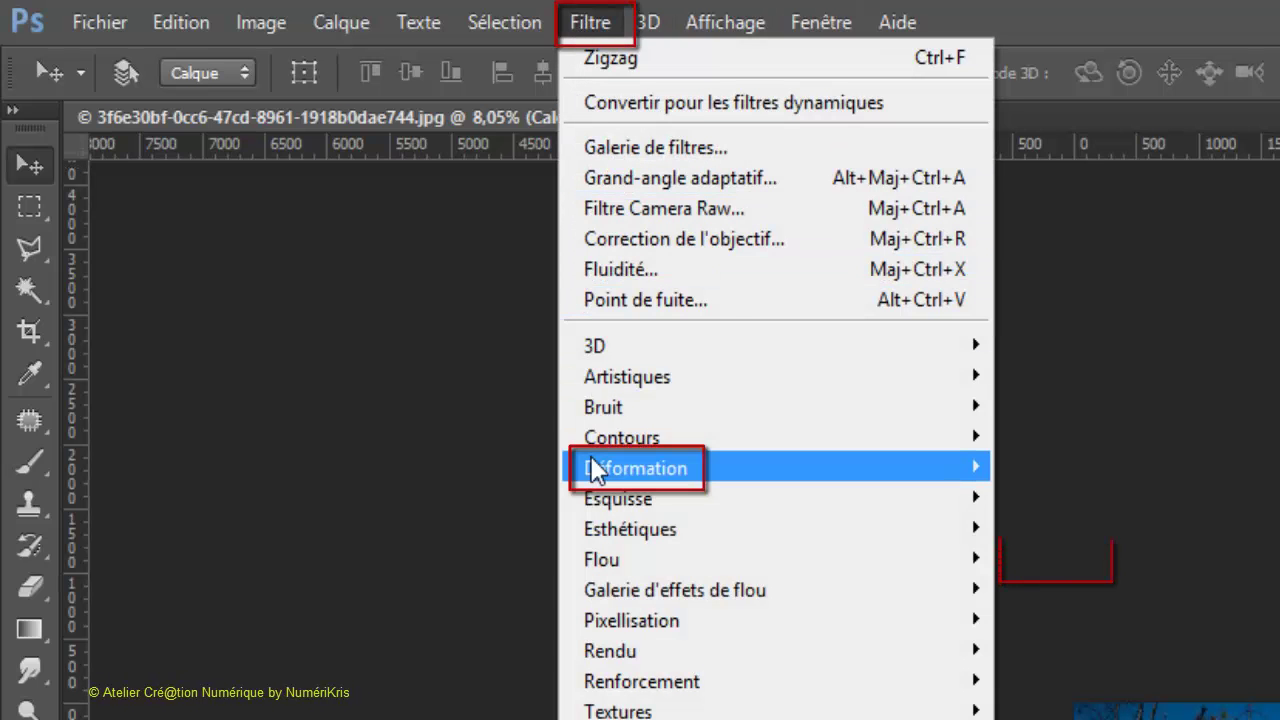
mouse_move(591, 458)
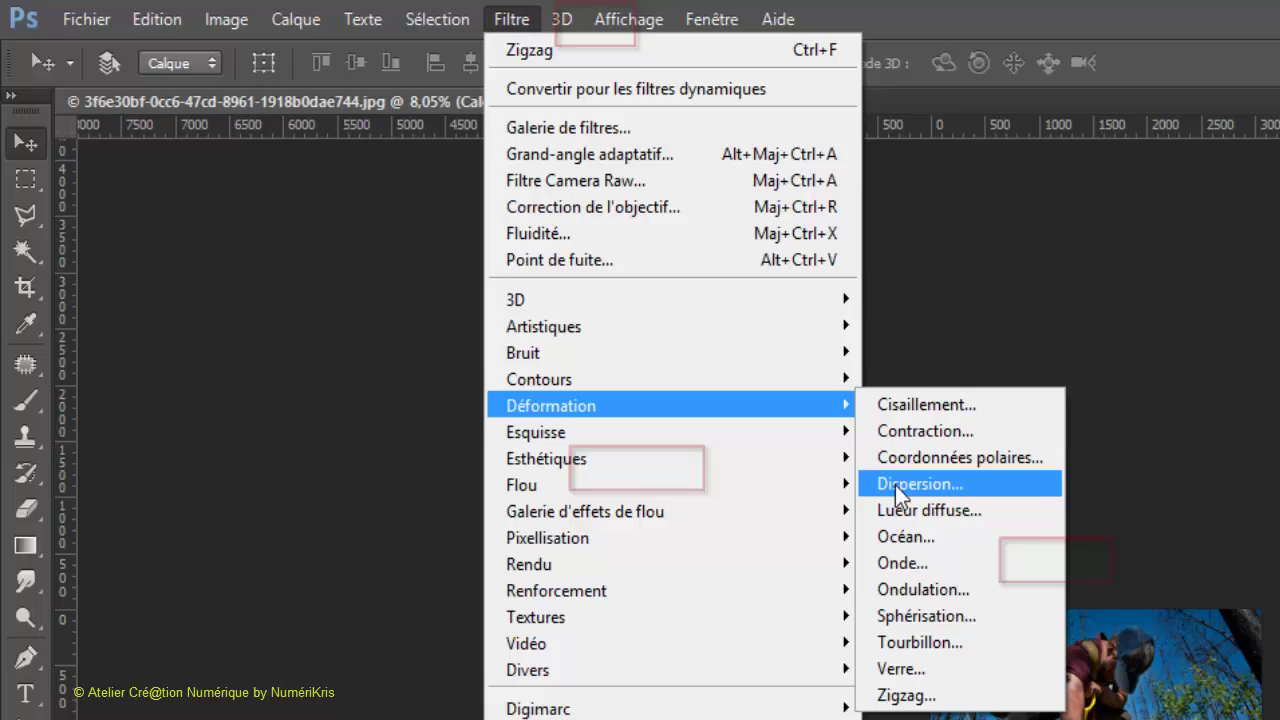
left_click(1055, 558)
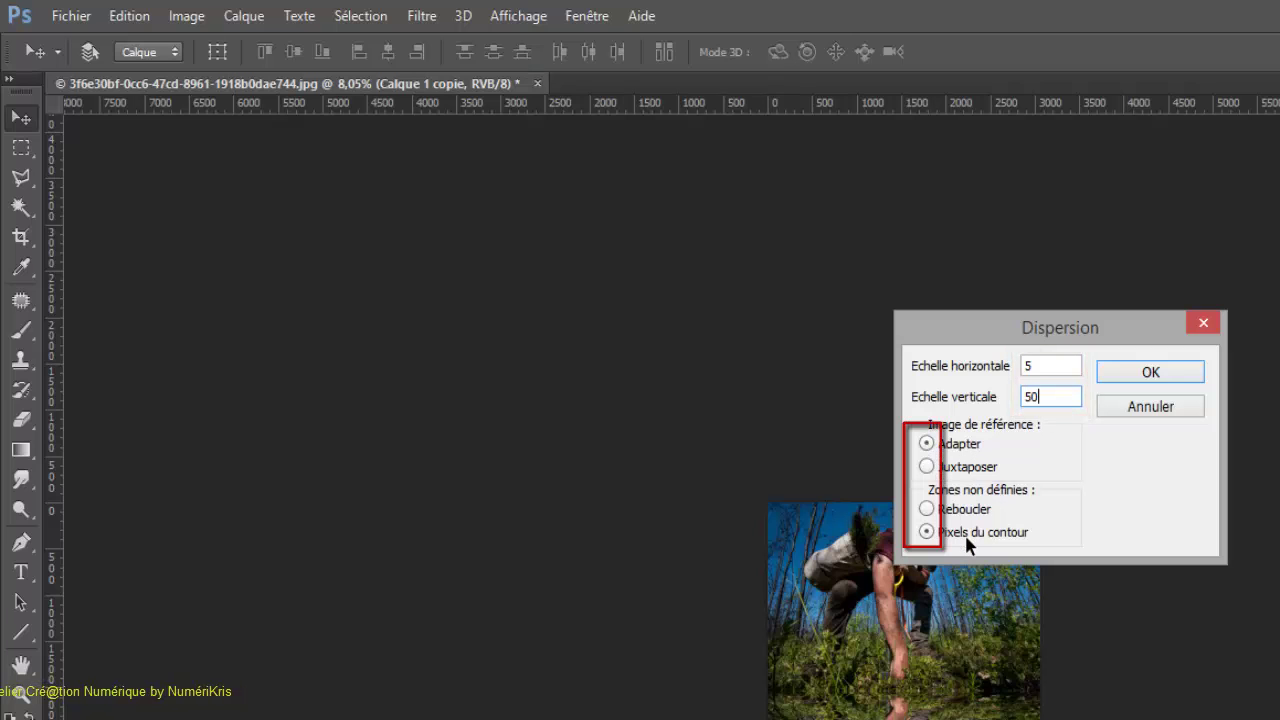
left_click(921, 296)
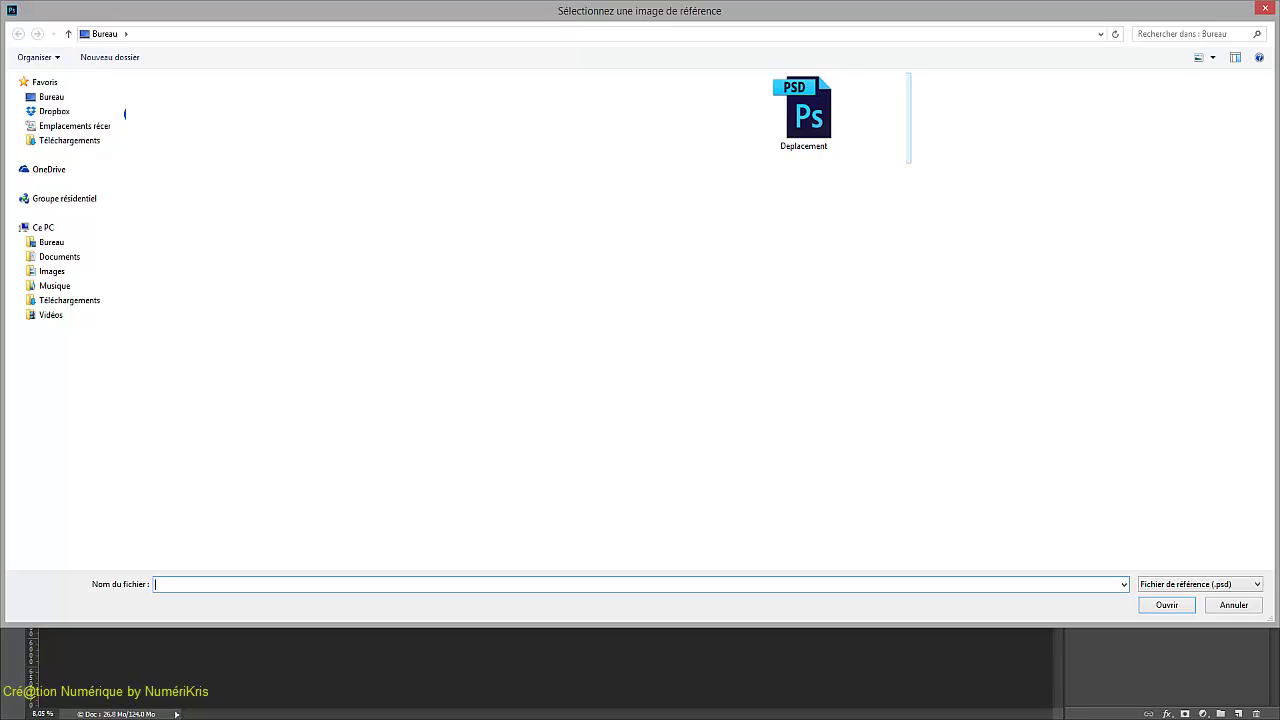
double_click(818, 118)
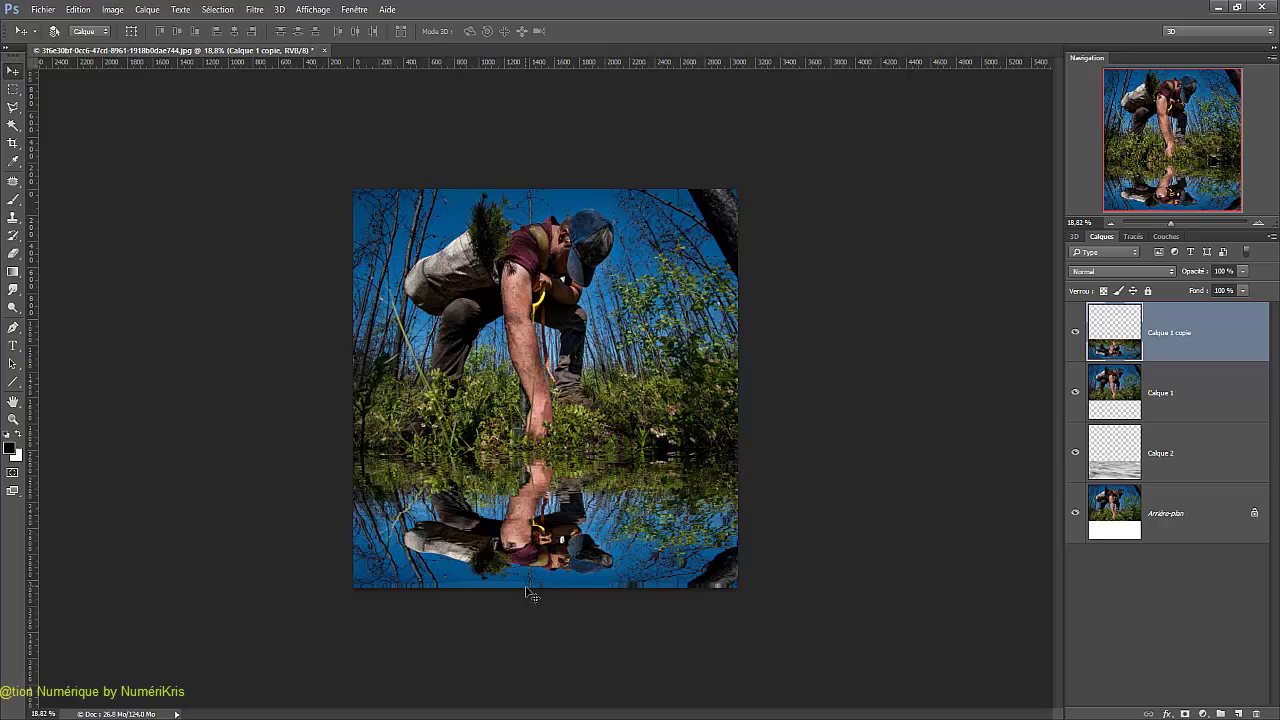
Draw a rectangular selection around the whole image except the thin uneven strip along the reflection's lower edge
key("m")
right_click(13, 89)
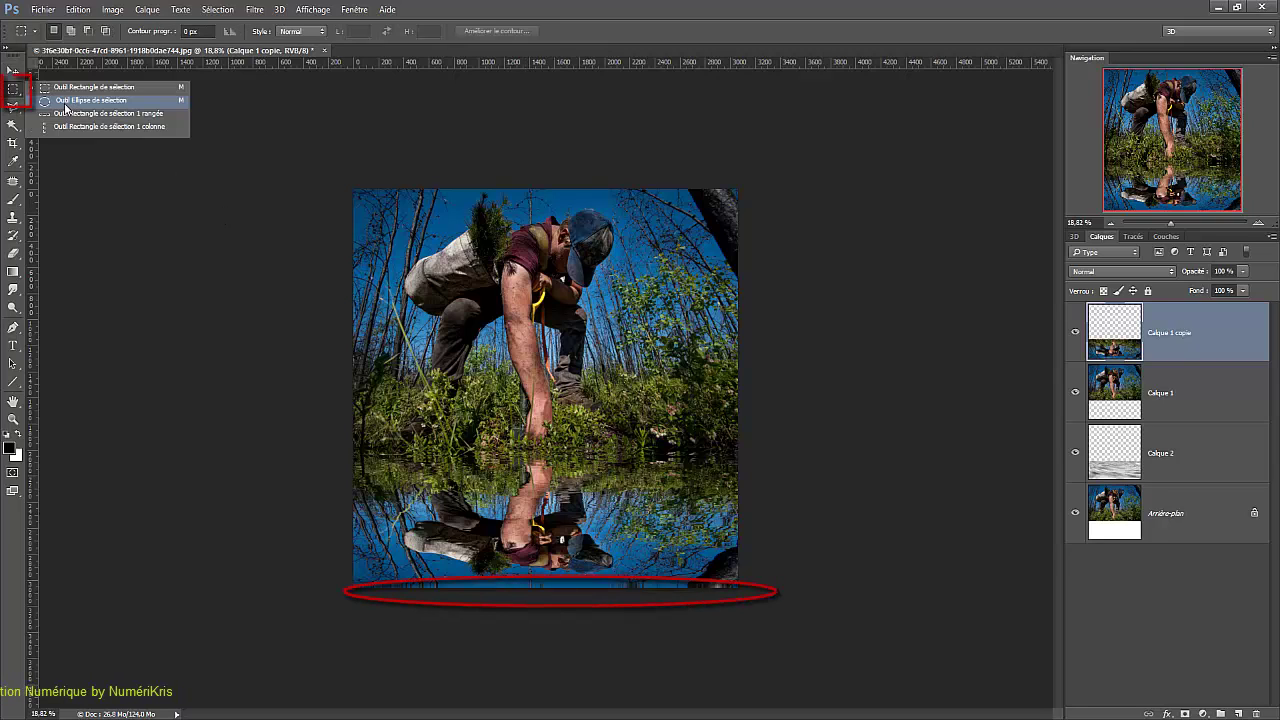
left_click(67, 89)
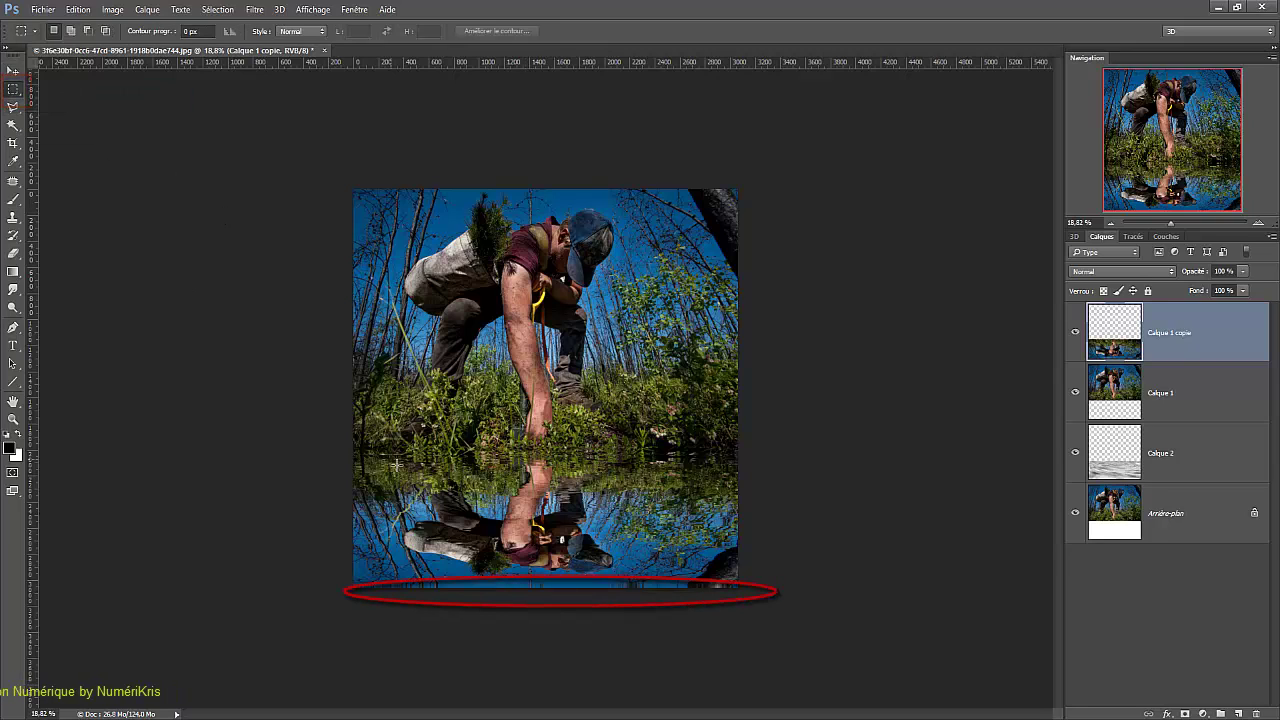
mouse_move(352, 188)
left_mouse_down()
mouse_move(592, 324)
mouse_move(686, 416)
mouse_move(757, 572)
left_mouse_up()
left_click_drag(757, 567, 760, 582)
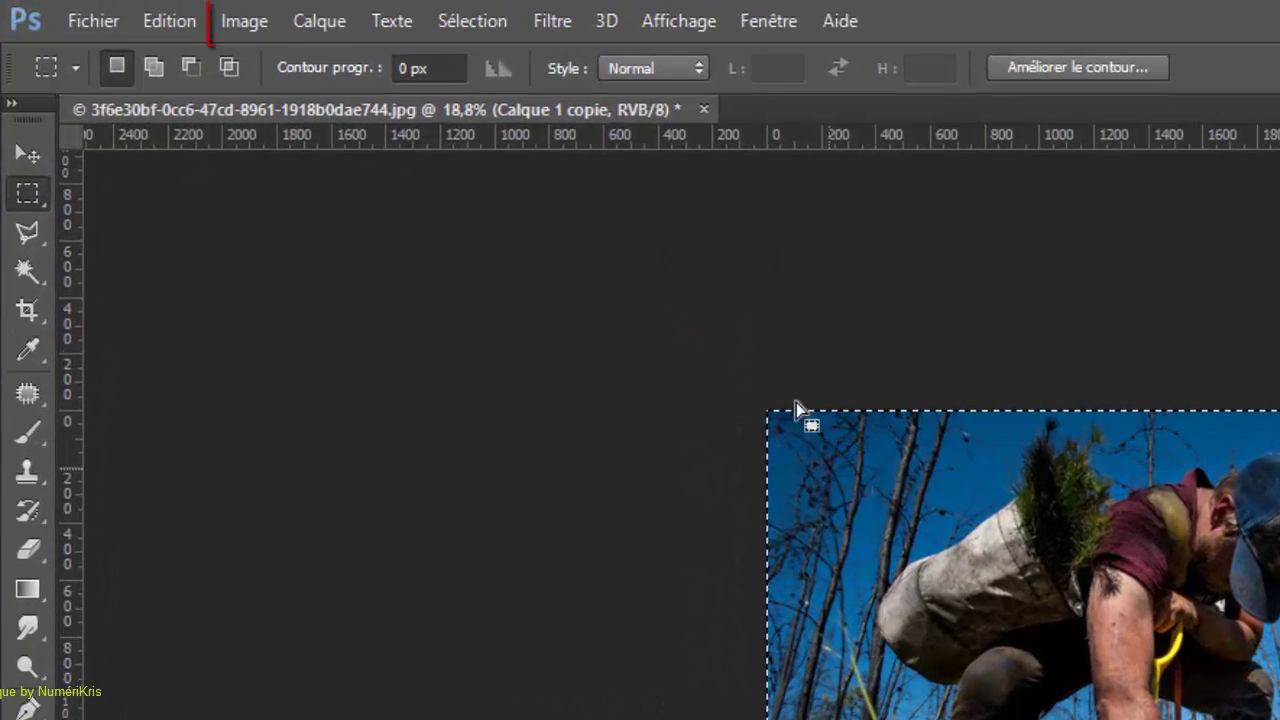
Crop the image to the rectangular selection and deselect
left_click(246, 22)
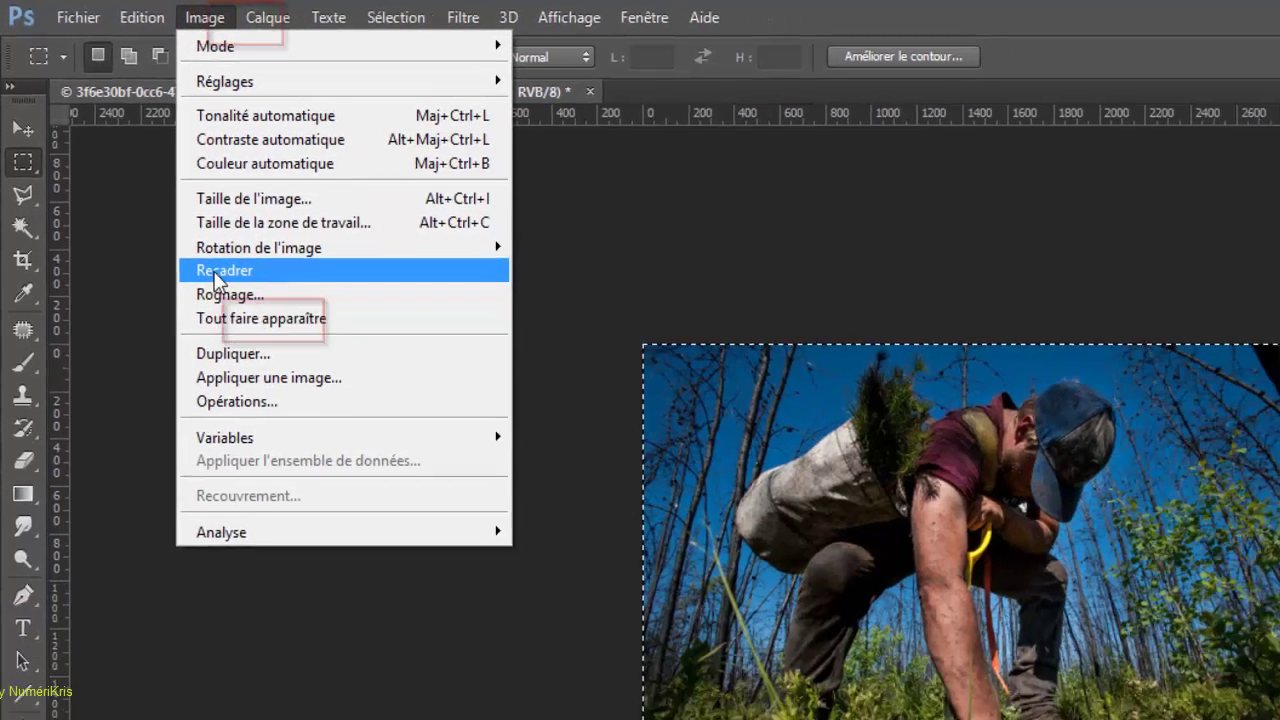
left_click(267, 322)
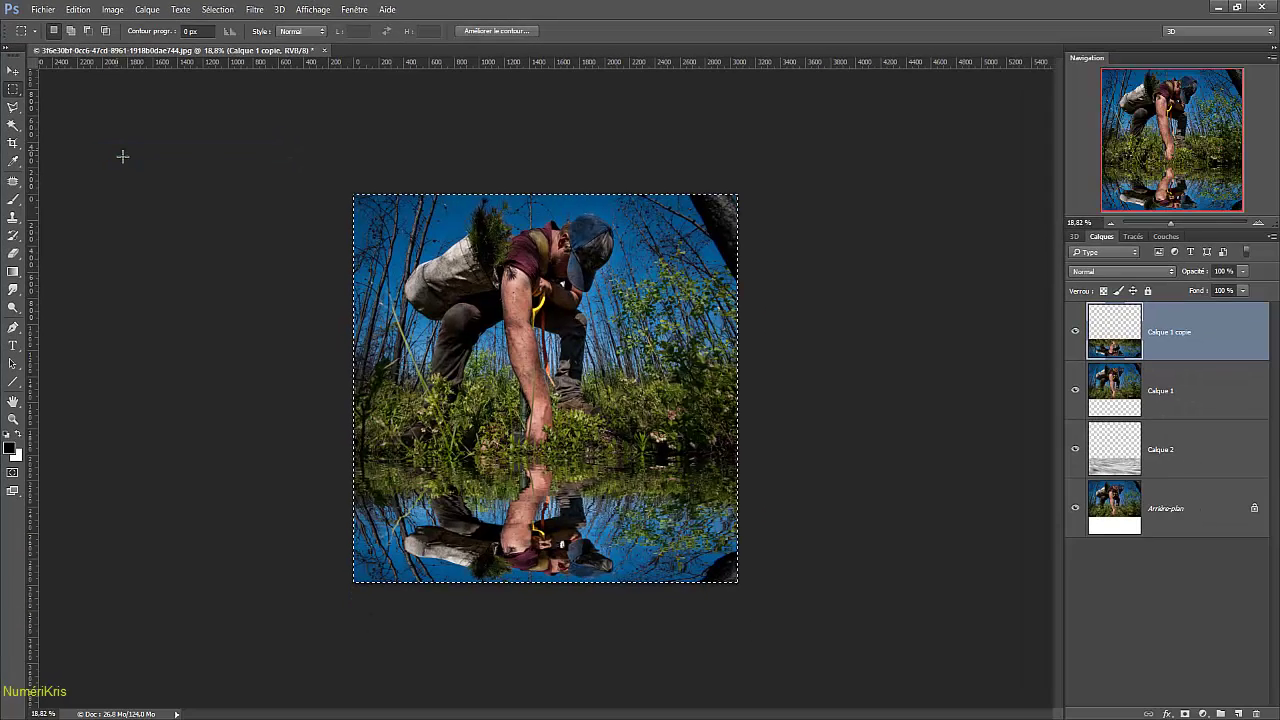
key("ctrl+d")
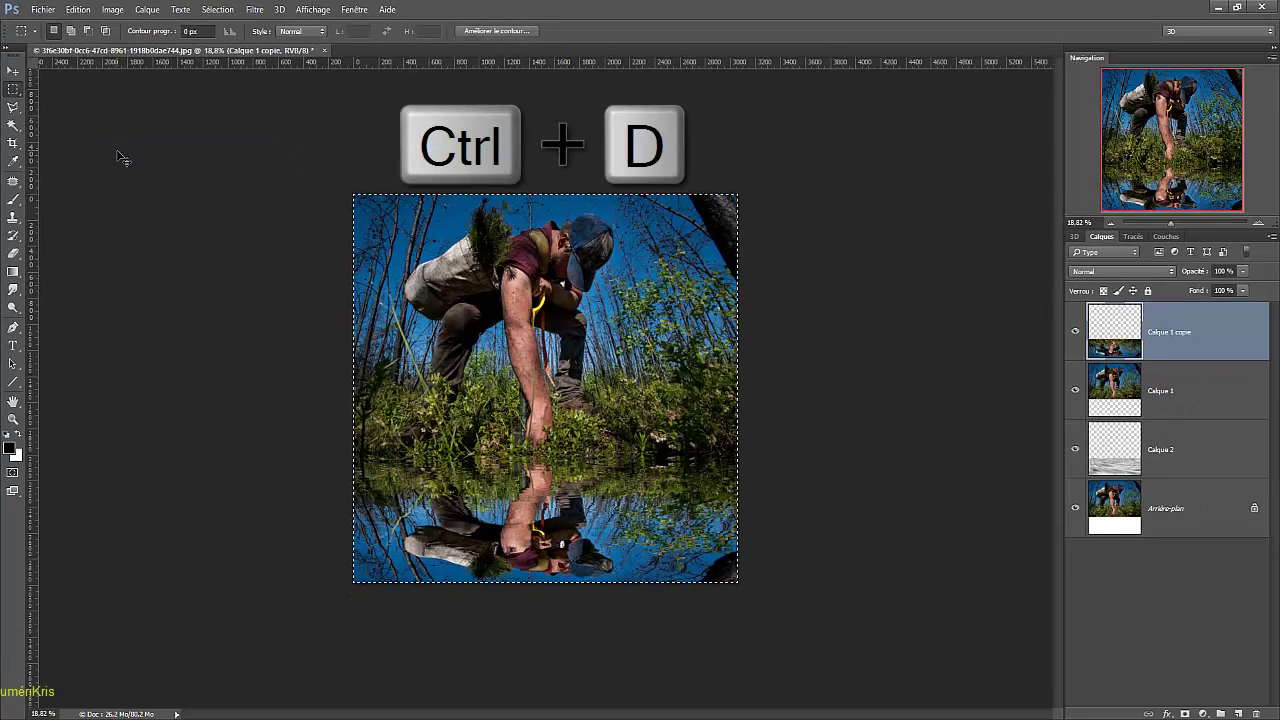